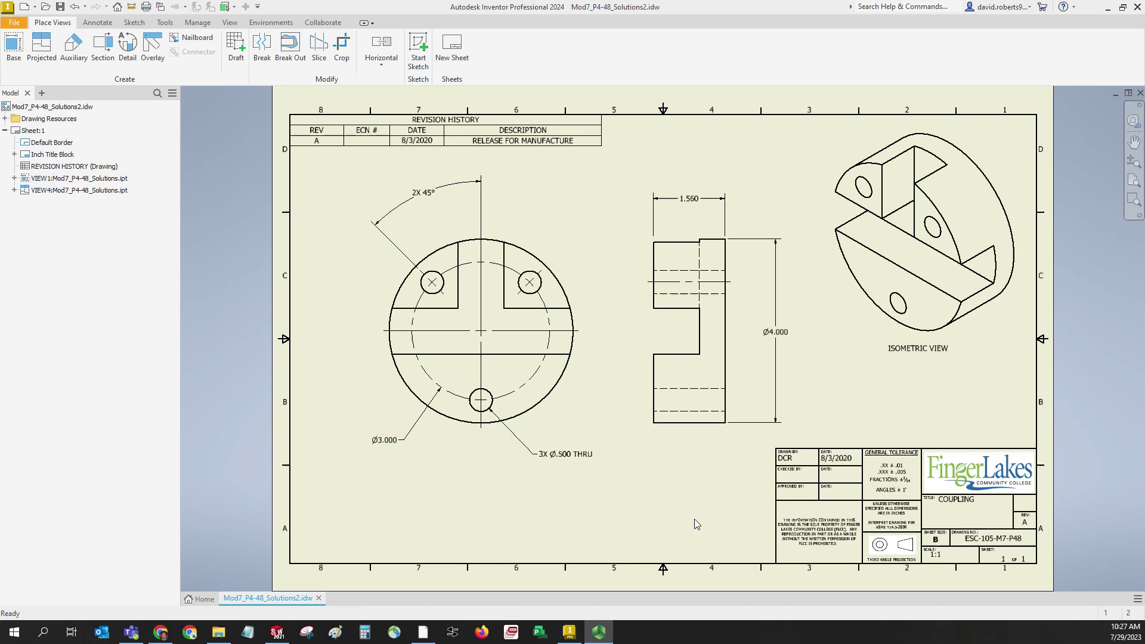
# Open the coupling's part model from the drawing's front view
pyautogui.rightClick(552, 246)
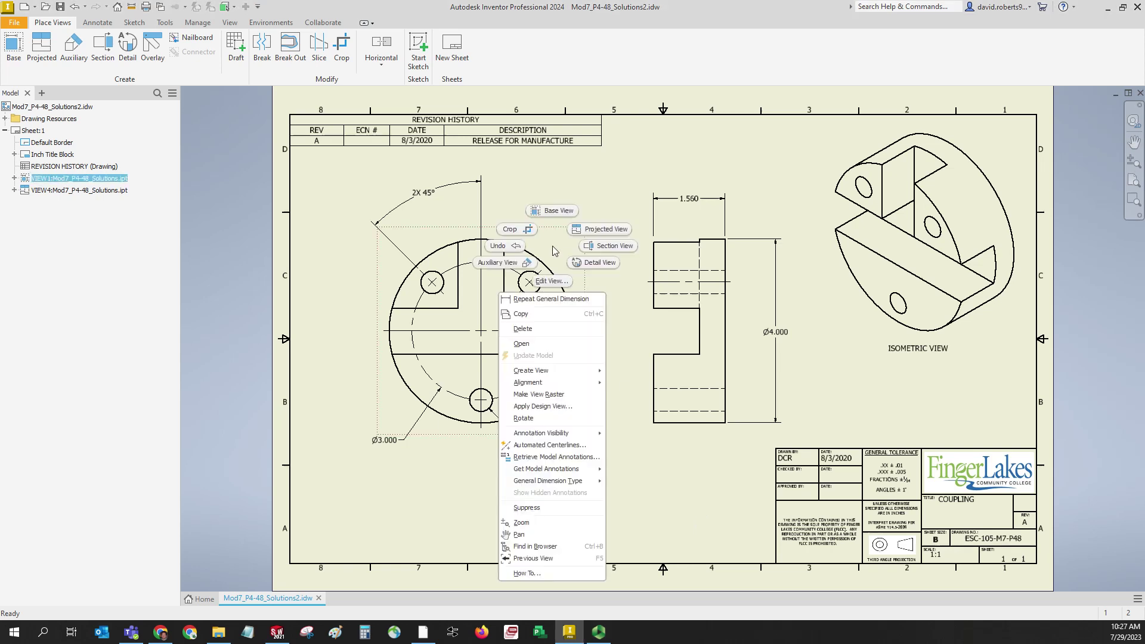
pyautogui.click(682, 518)
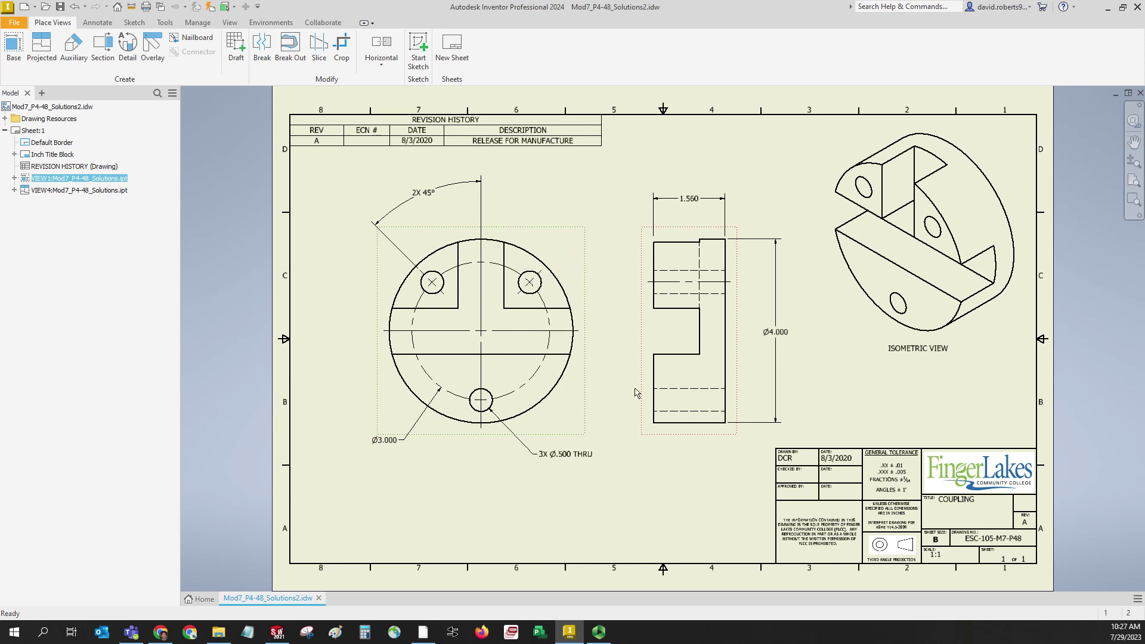
pyautogui.rightClick(560, 251)
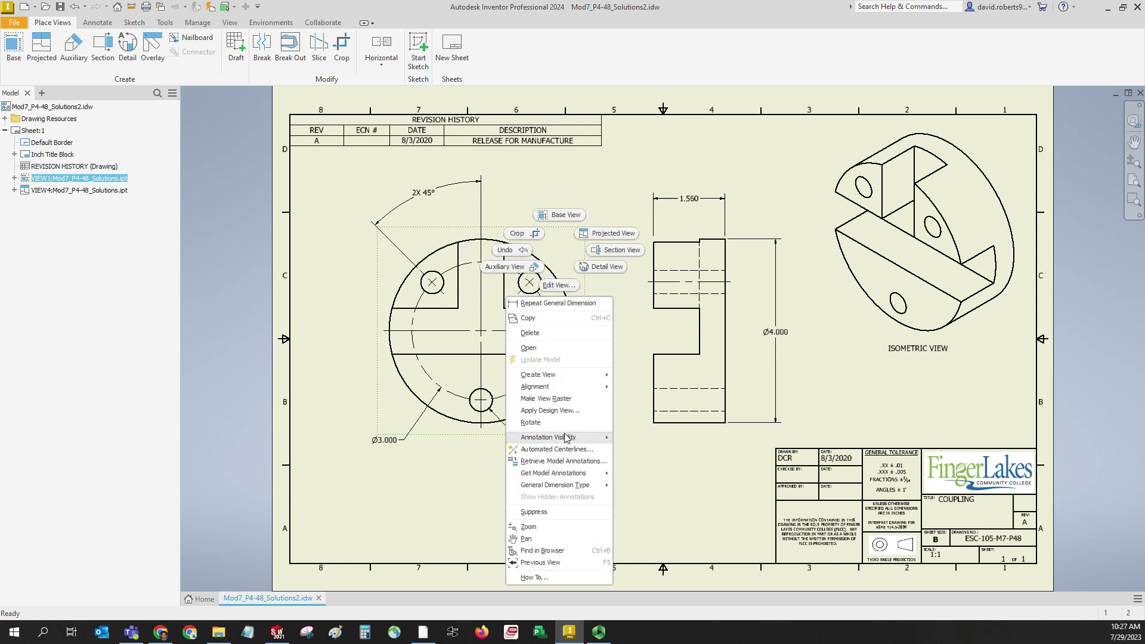
pyautogui.click(545, 348)
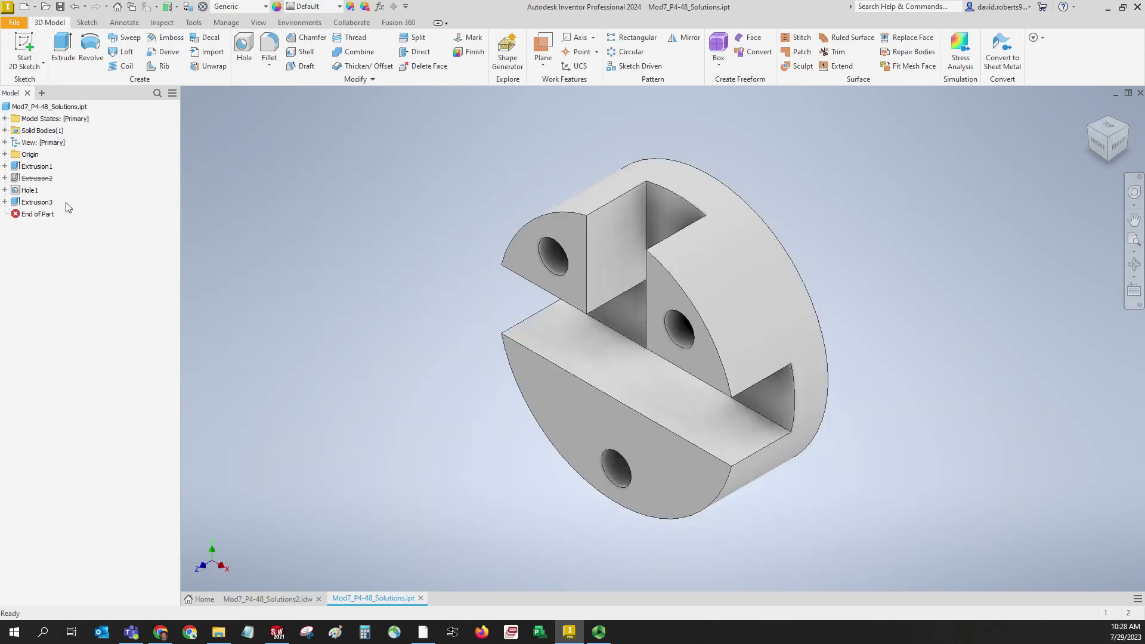
# Open the sketch under Hole1 to examine how its hole centres are laid out, and close it again
pyautogui.click(30, 189)
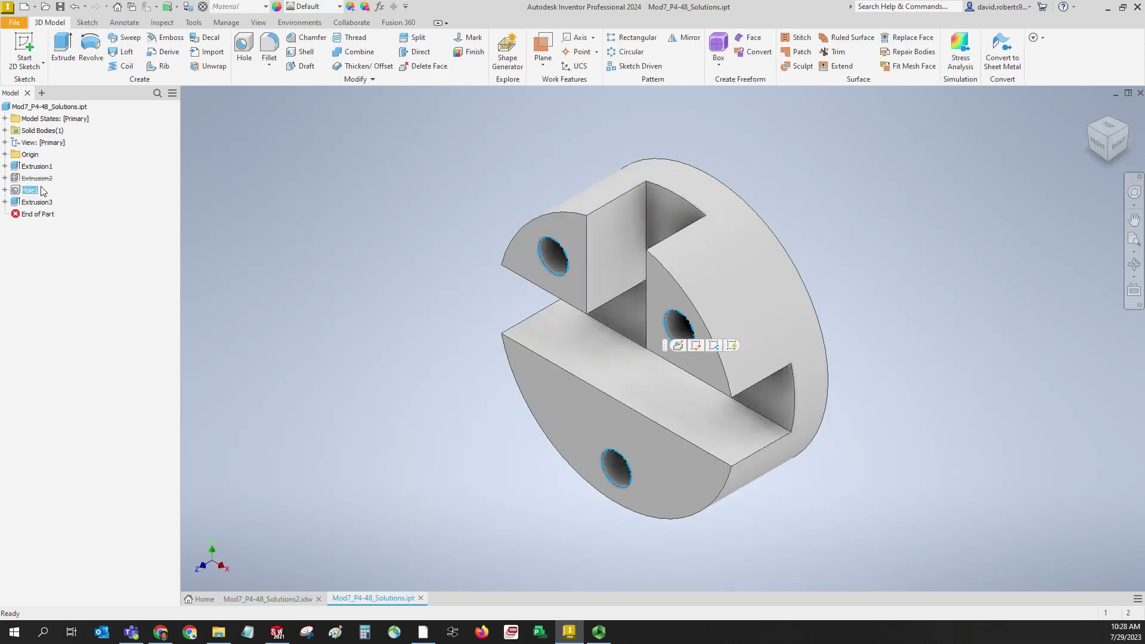
pyautogui.click(5, 190)
pyautogui.click(51, 203)
pyautogui.rightClick(51, 203)
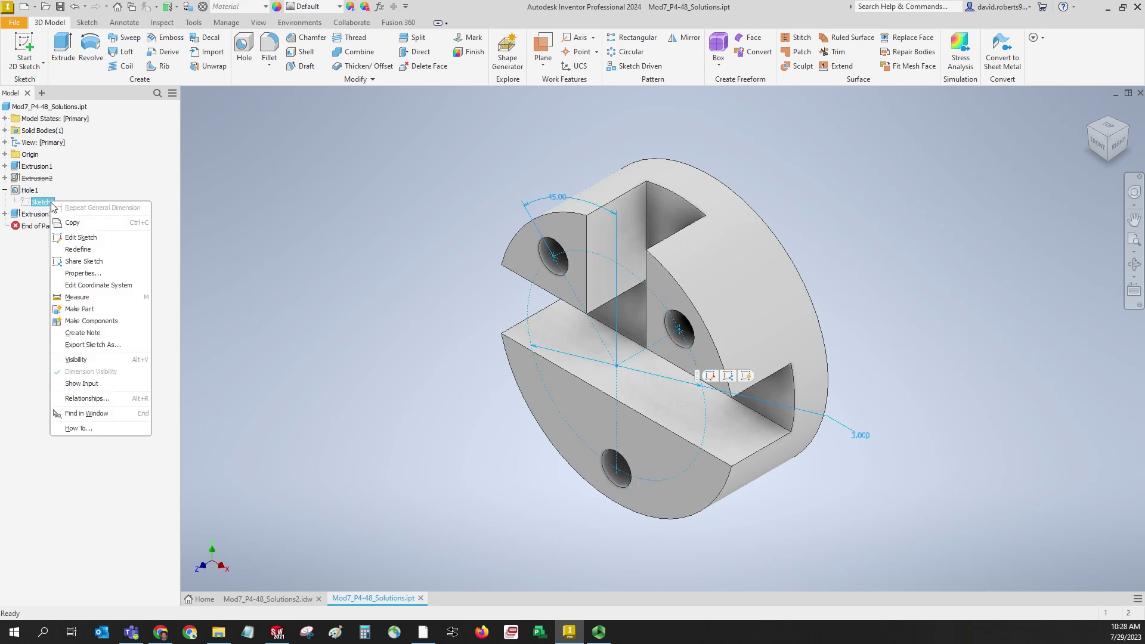
pyautogui.click(67, 233)
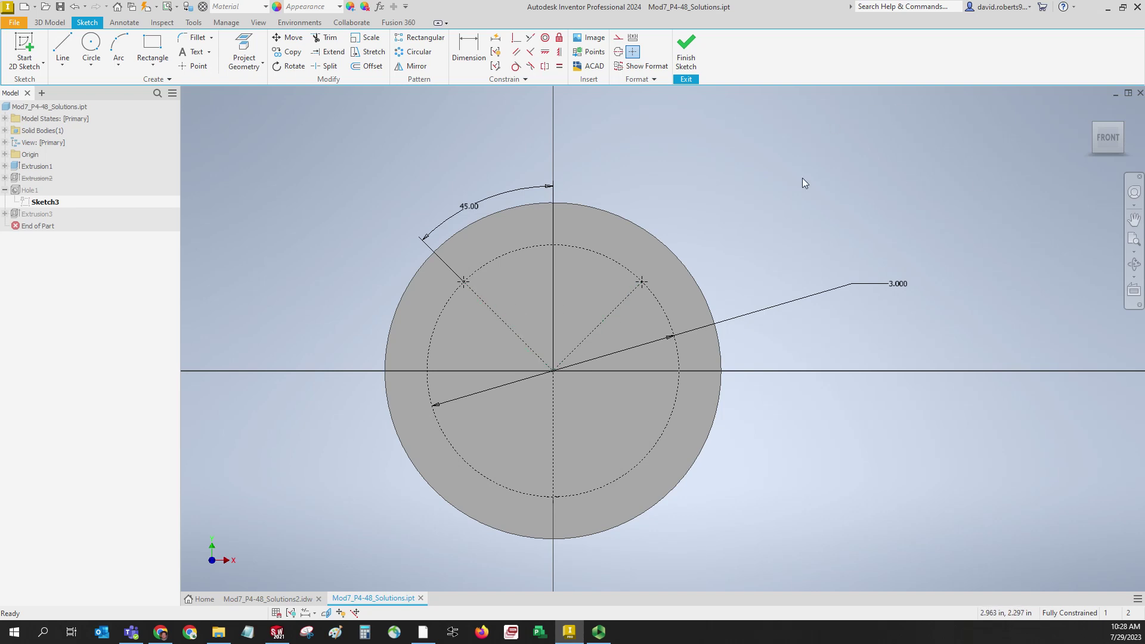
pyautogui.click(686, 55)
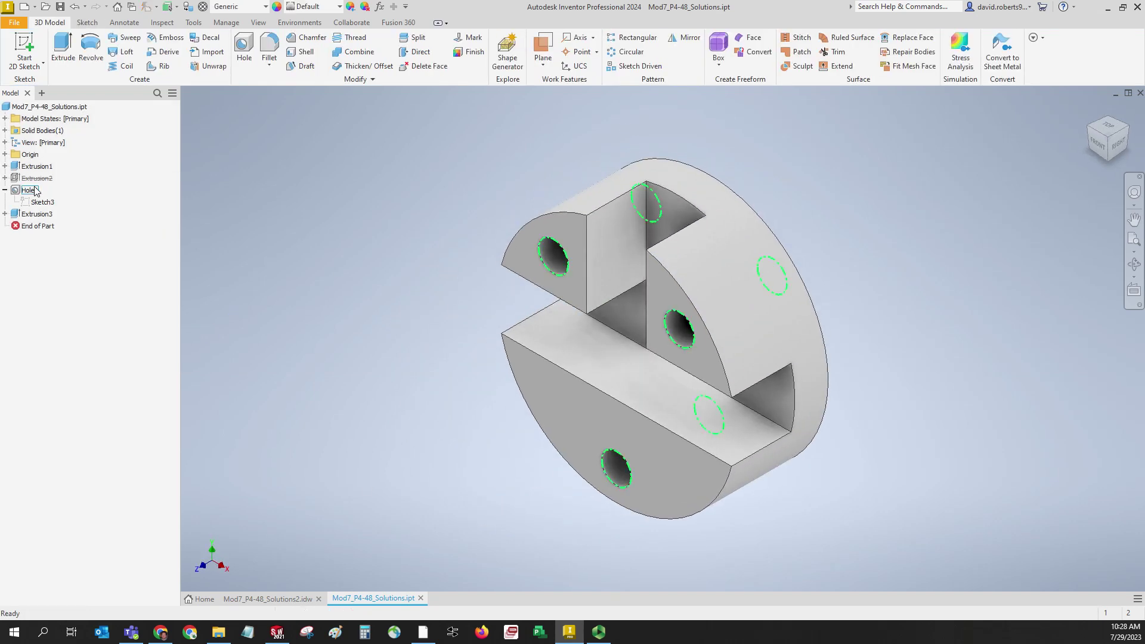
# Suppress the Hole1 feature and start a new sketch on the coupling's lower front face
pyautogui.rightClick(29, 189)
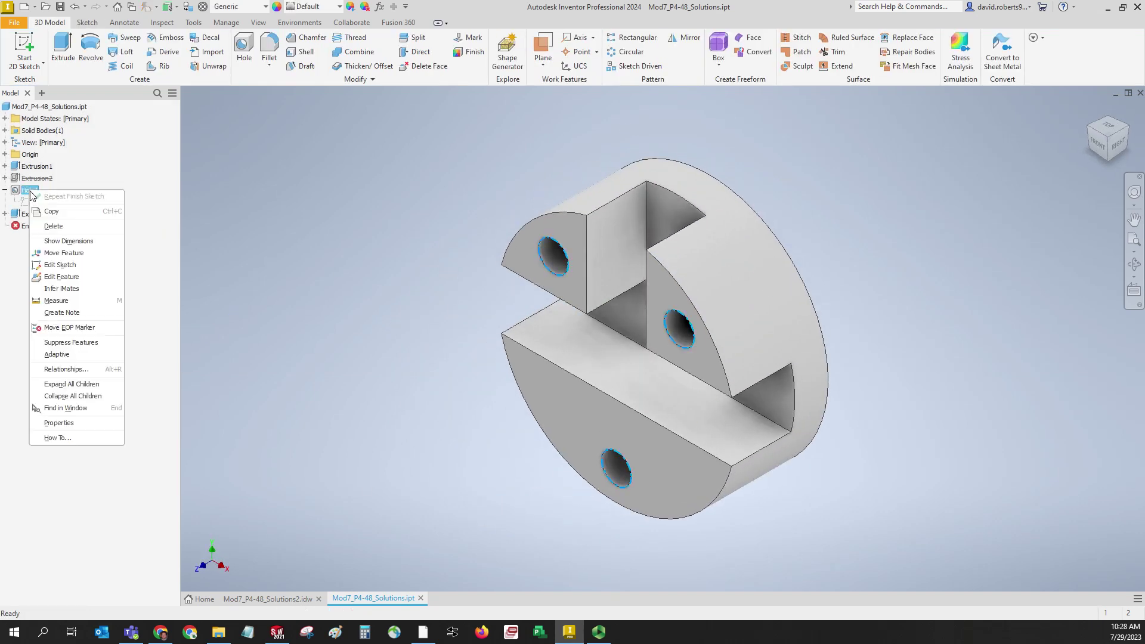
pyautogui.click(96, 344)
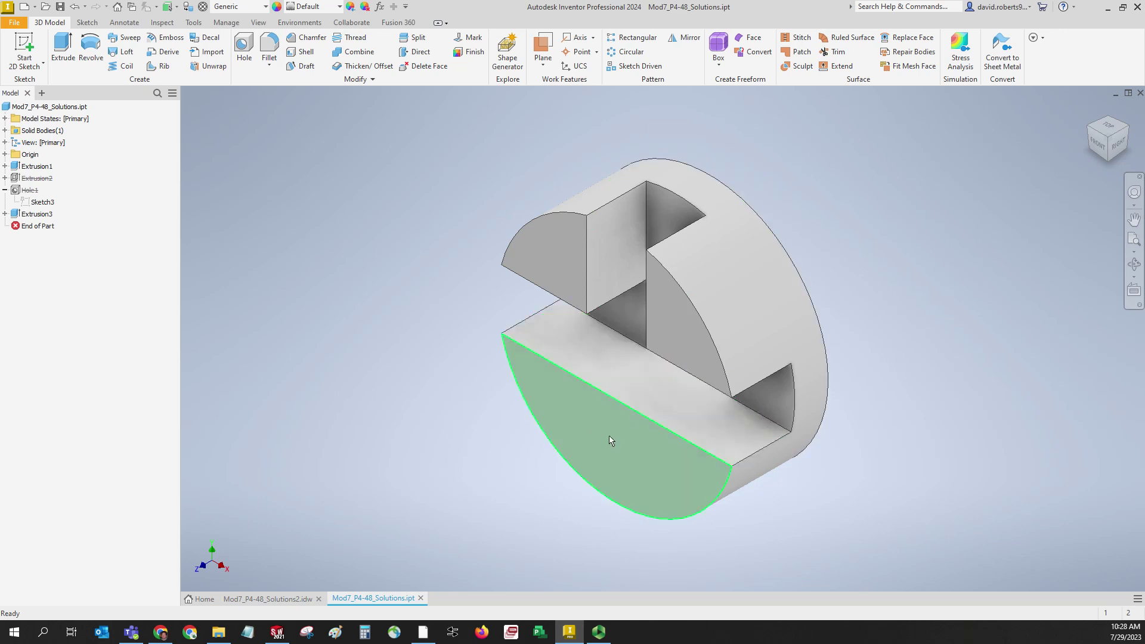
pyautogui.rightClick(630, 459)
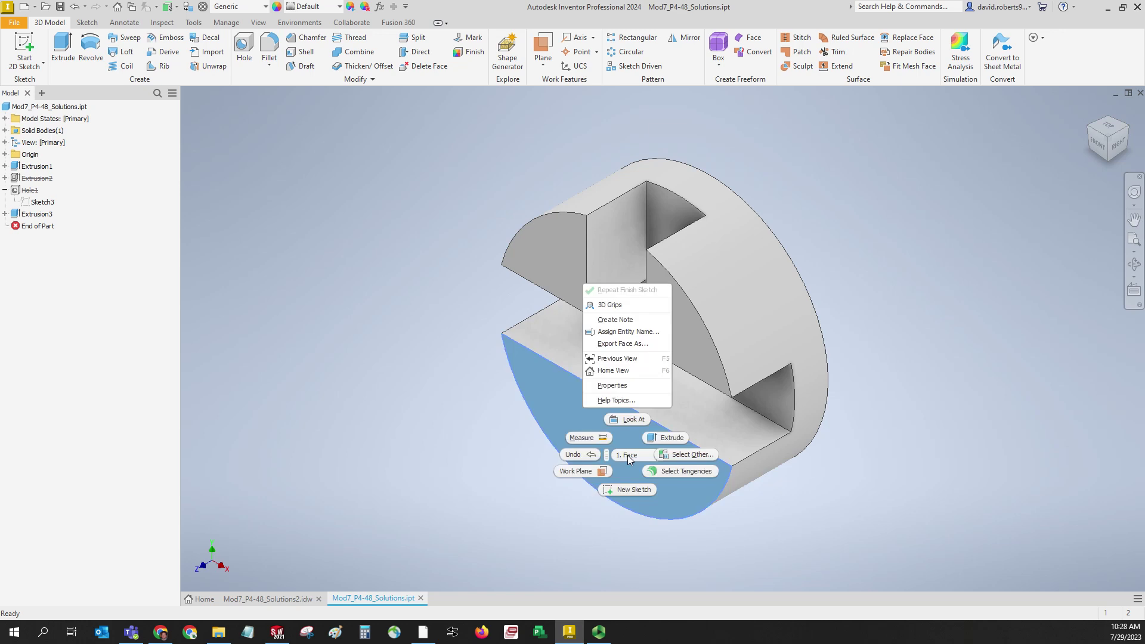
pyautogui.click(629, 489)
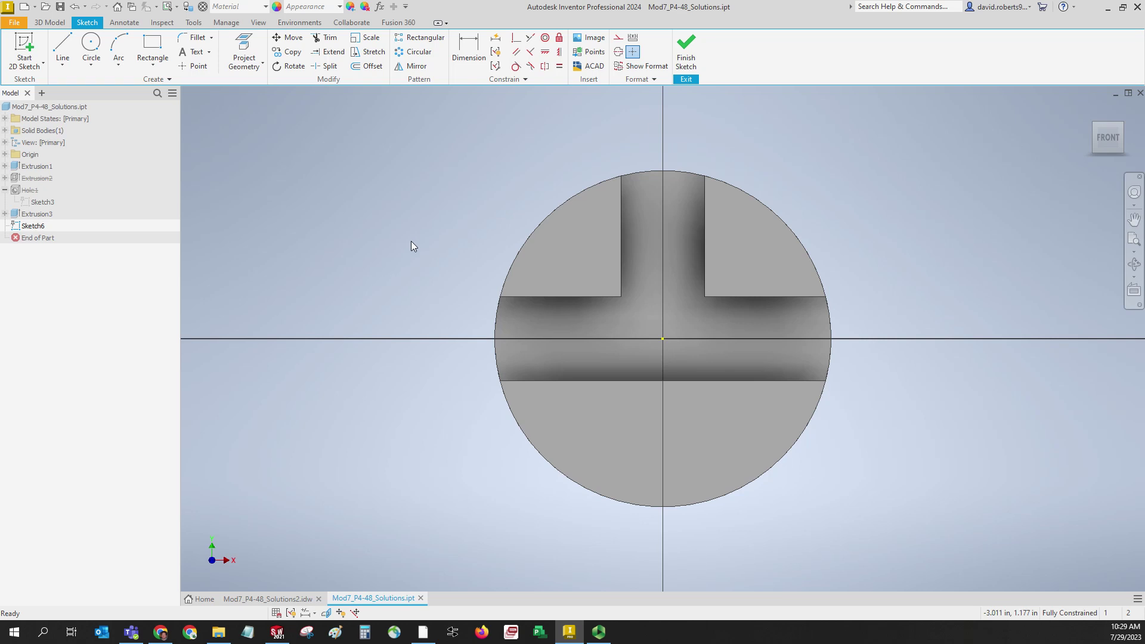
# Sketch a circle about 3.4 in in diameter centred on the sketch origin
pyautogui.click(92, 43)
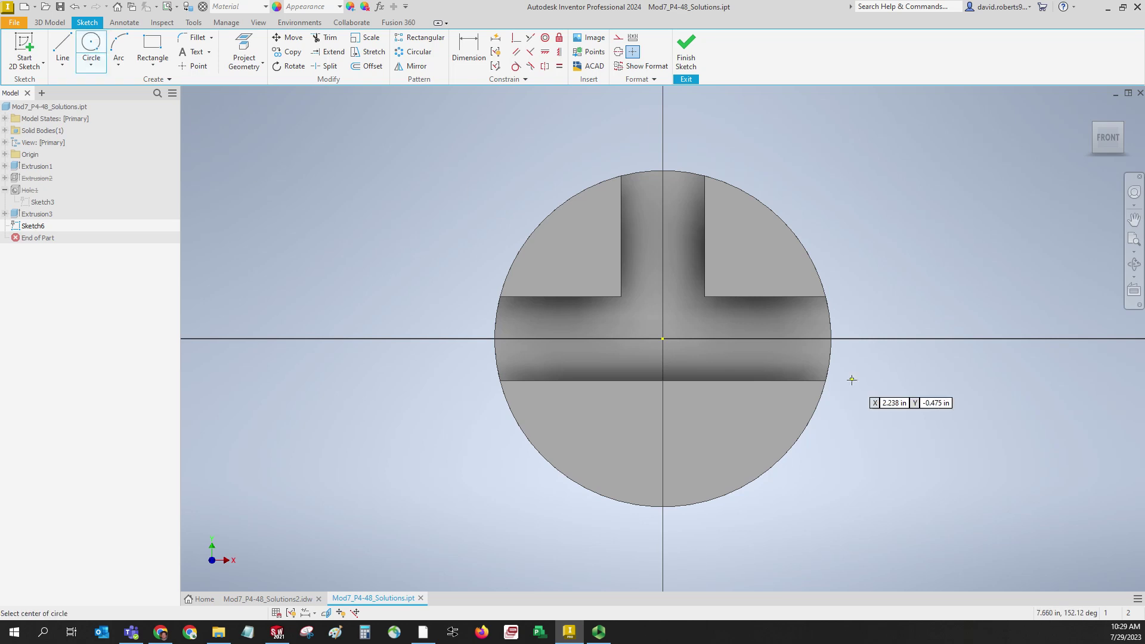
pyautogui.click(663, 339)
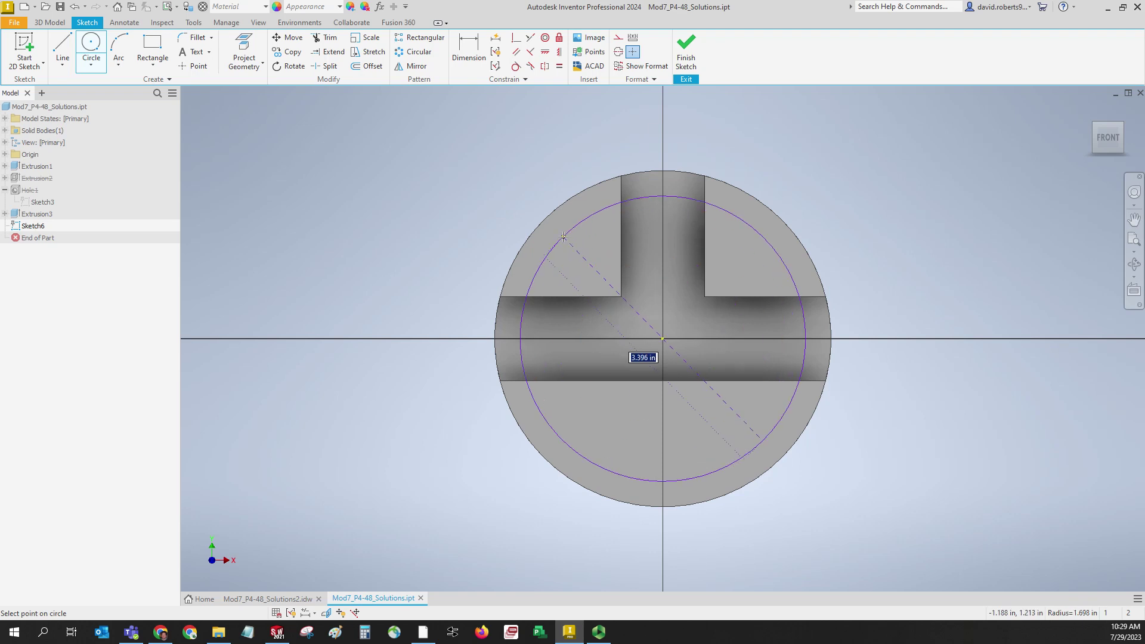
pyautogui.click(548, 253)
# Dimension the circle's diameter as 3 in and end the Dimension command
pyautogui.click(469, 51)
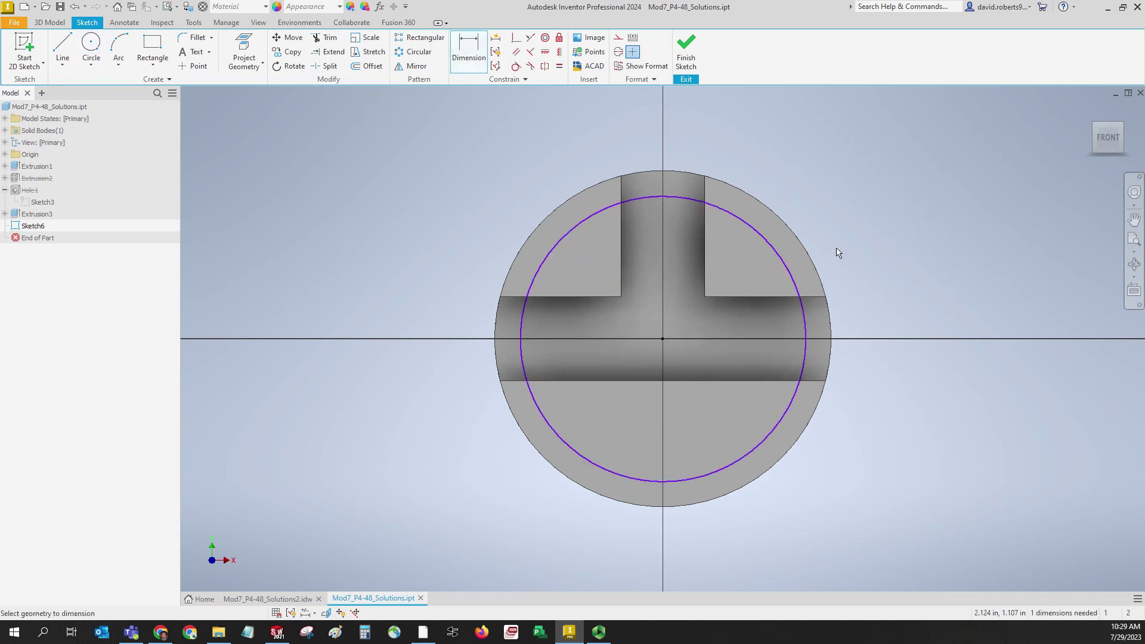
pyautogui.click(782, 266)
pyautogui.click(927, 196)
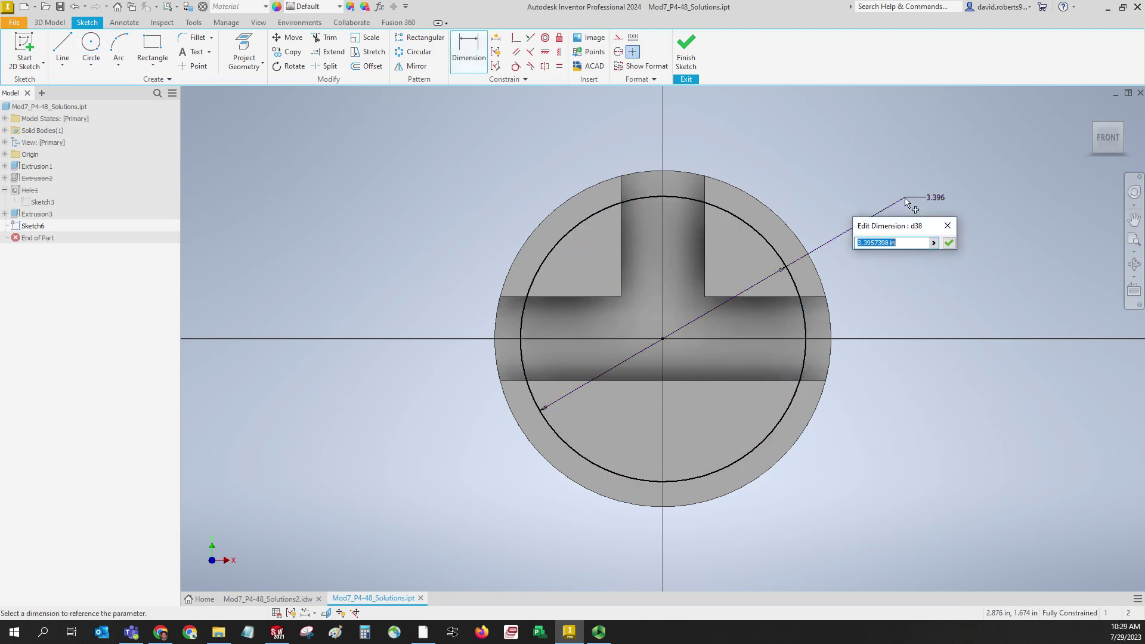
pyautogui.write('3')
pyautogui.press('Return')
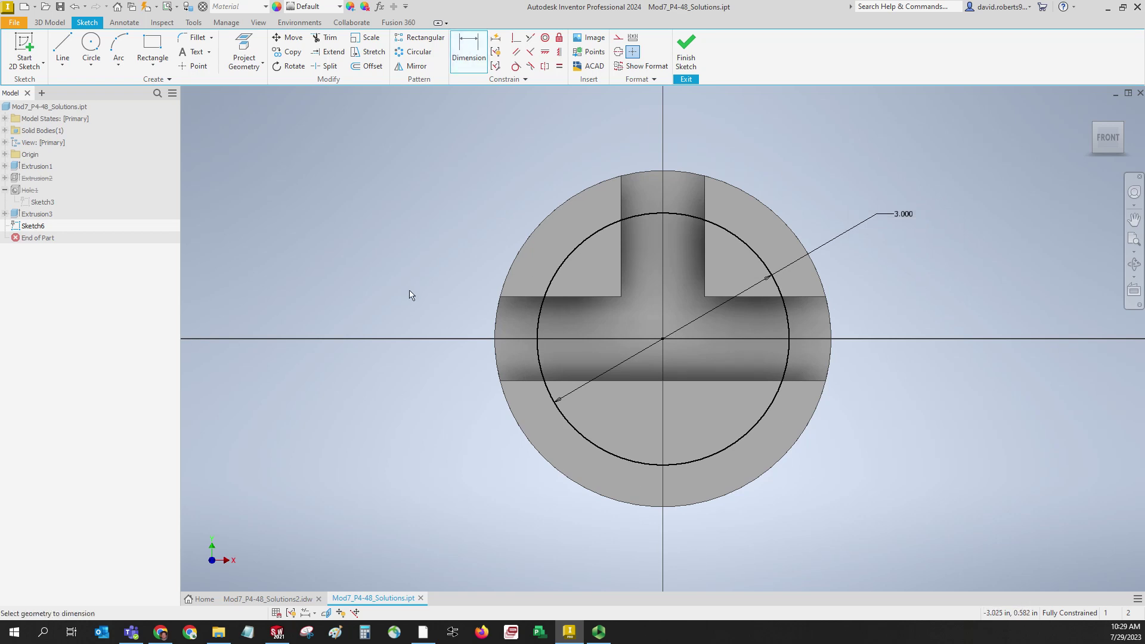
pyautogui.rightClick(432, 256)
pyautogui.click(467, 257)
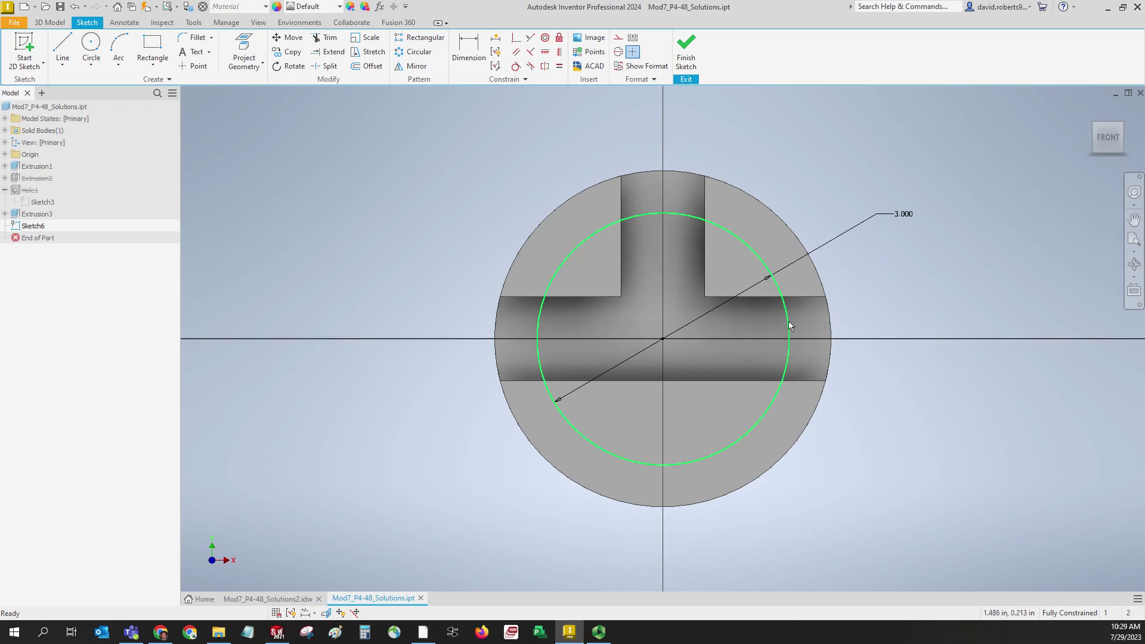
# Convert the 3 in circle to construction geometry
pyautogui.click(761, 258)
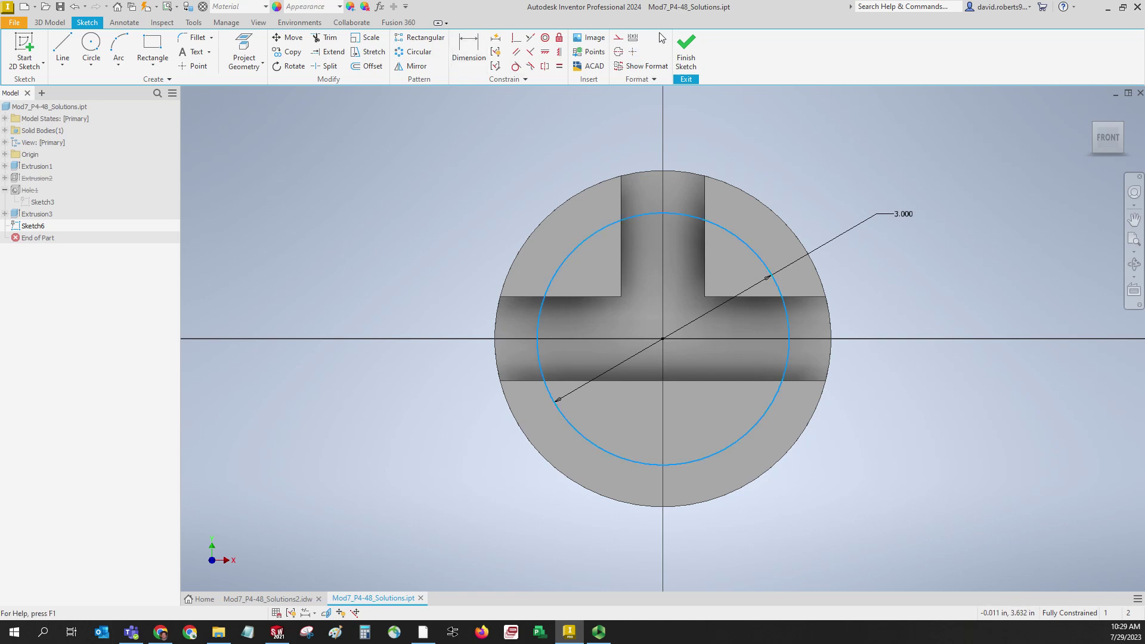
pyautogui.click(619, 40)
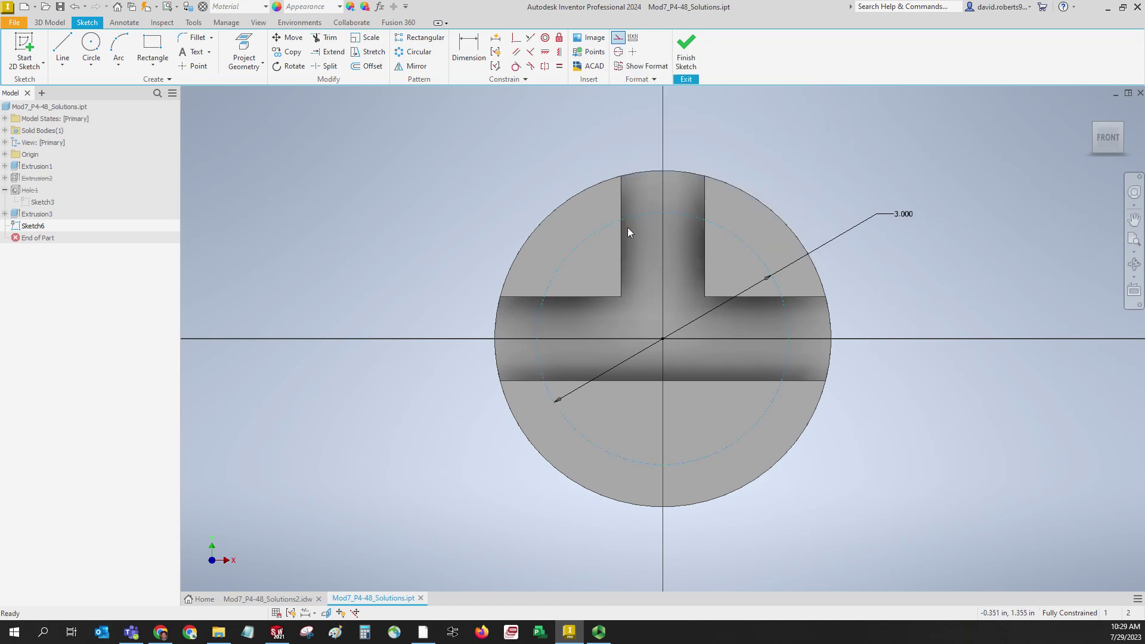
pyautogui.click(861, 141)
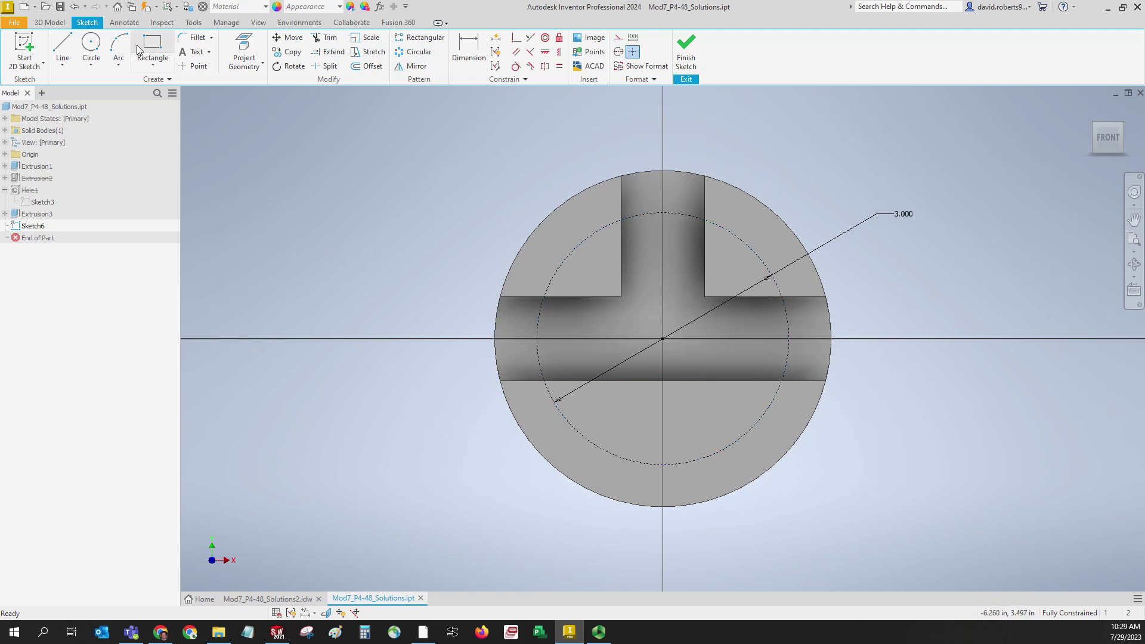
# Place three points on the construction circle: upper left and upper right at about 45°, level with each other, and one directly below the centre
pyautogui.click(187, 67)
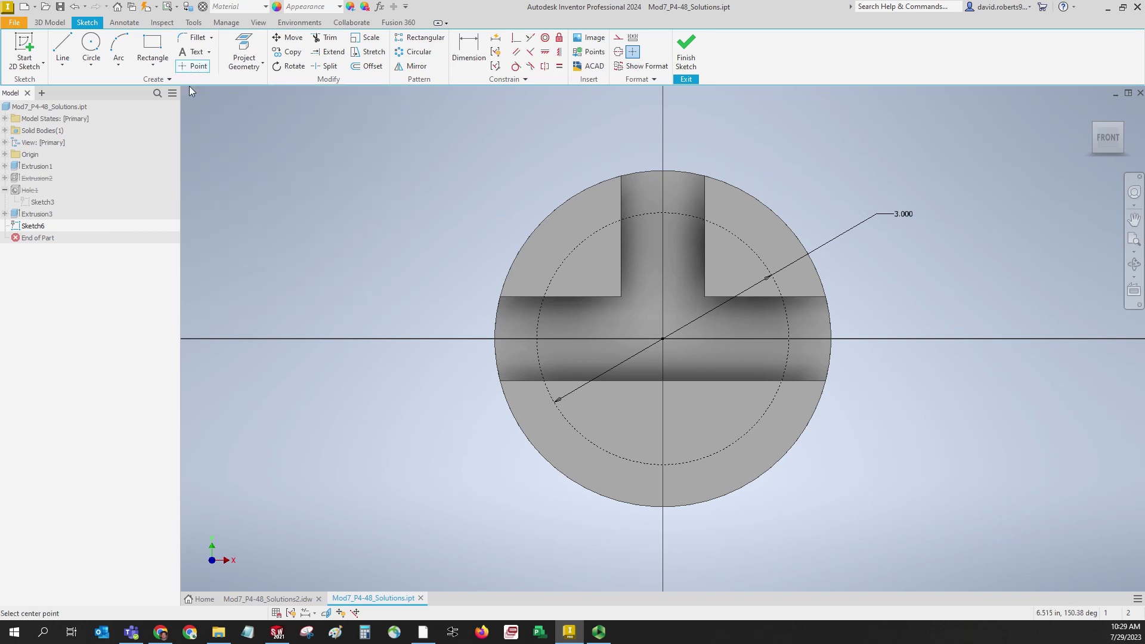
pyautogui.click(575, 250)
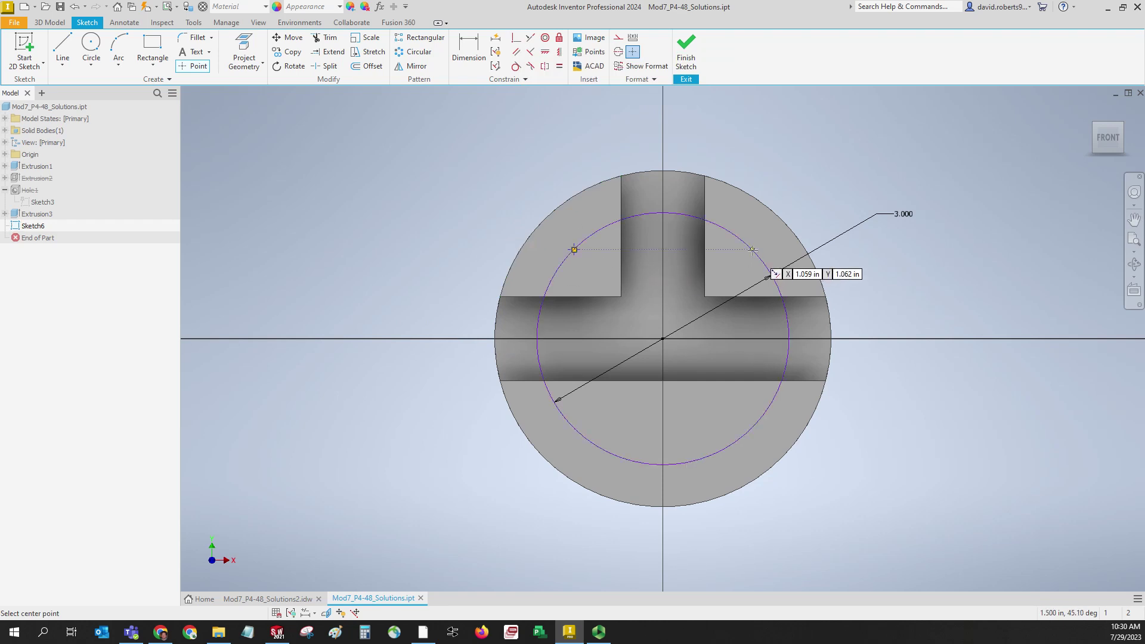
pyautogui.click(752, 249)
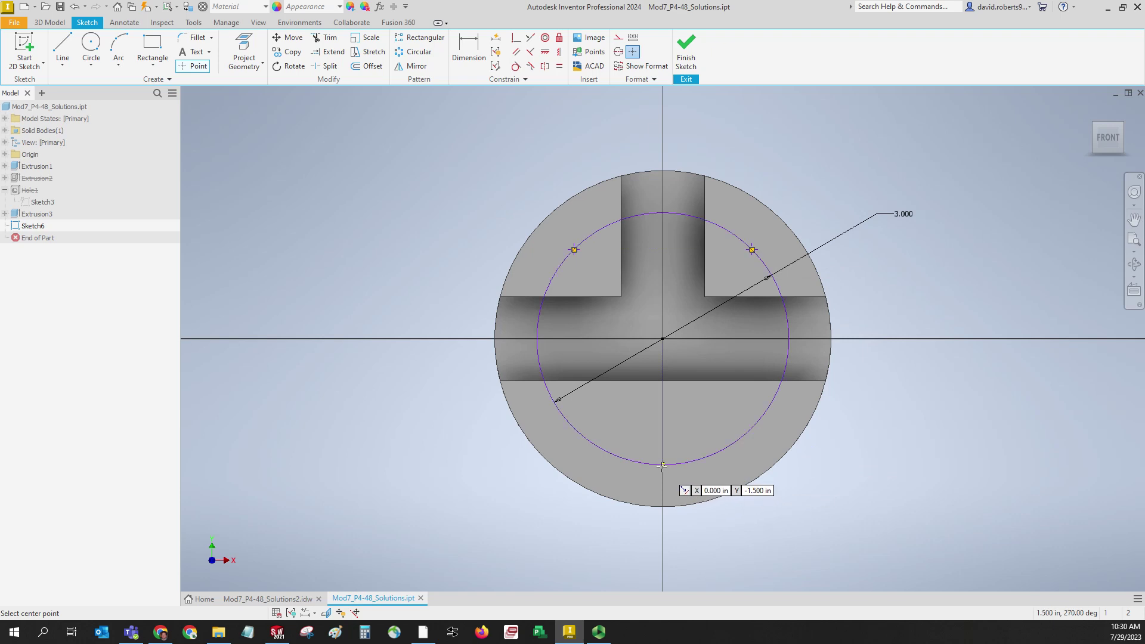
pyautogui.rightClick(951, 373)
pyautogui.click(984, 377)
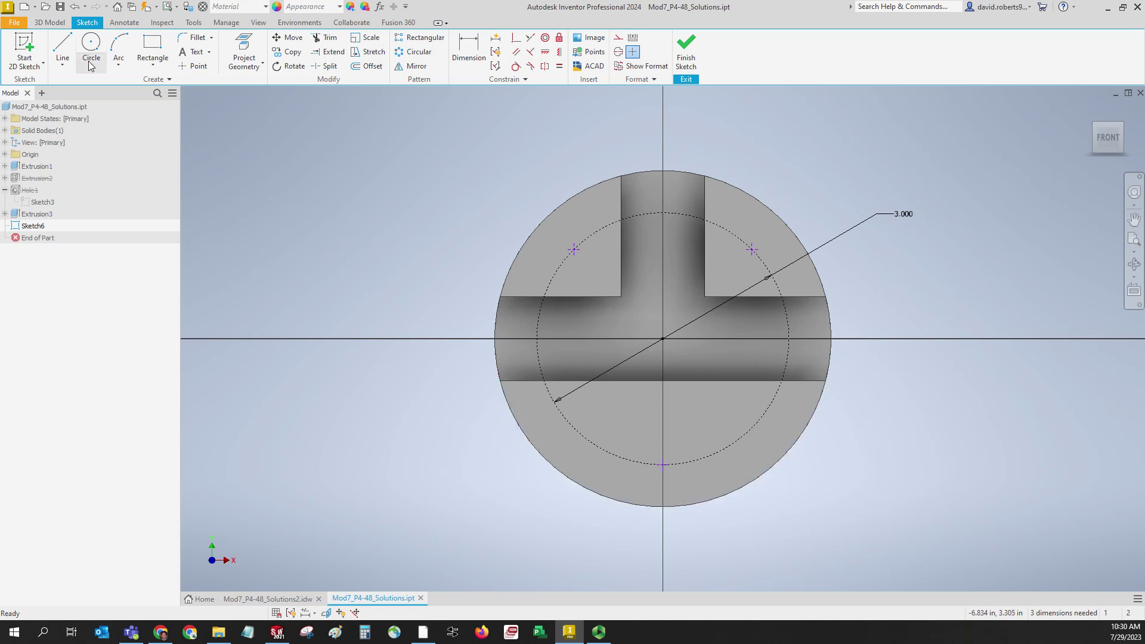
# Draw three separate lines from the circle's centre to the lower, upper-right and upper-left points
pyautogui.click(62, 65)
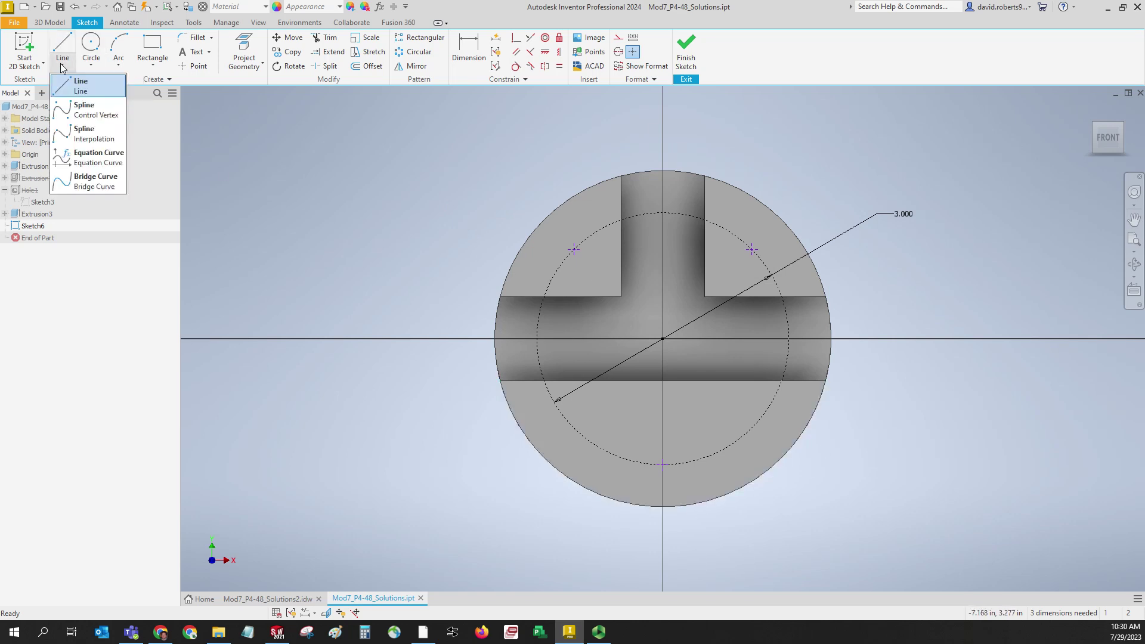
pyautogui.click(66, 49)
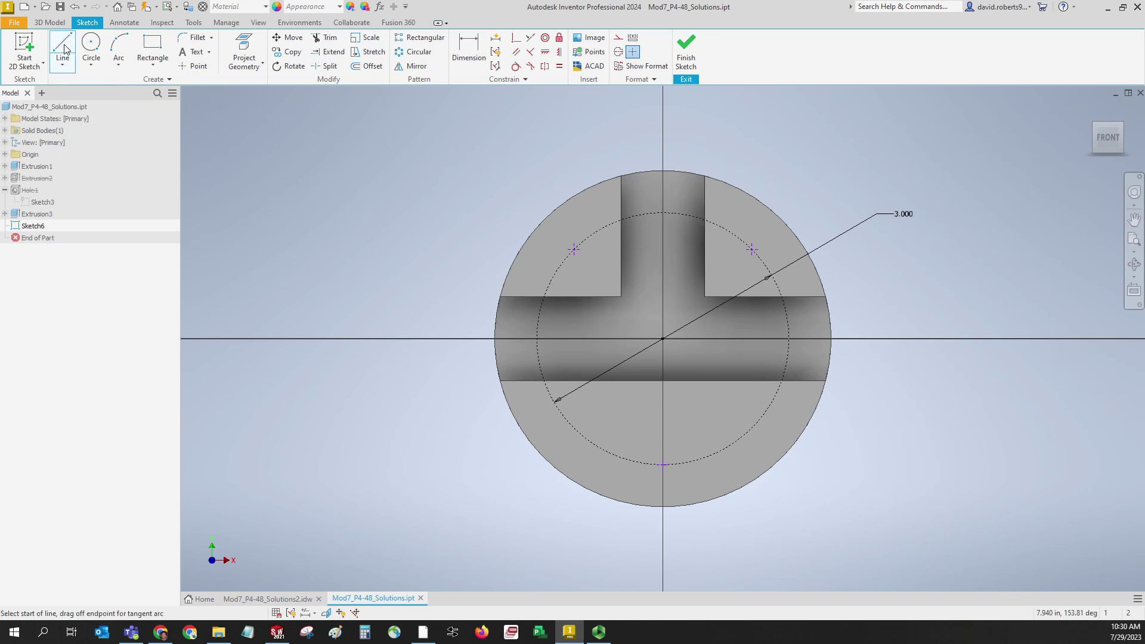
pyautogui.click(662, 341)
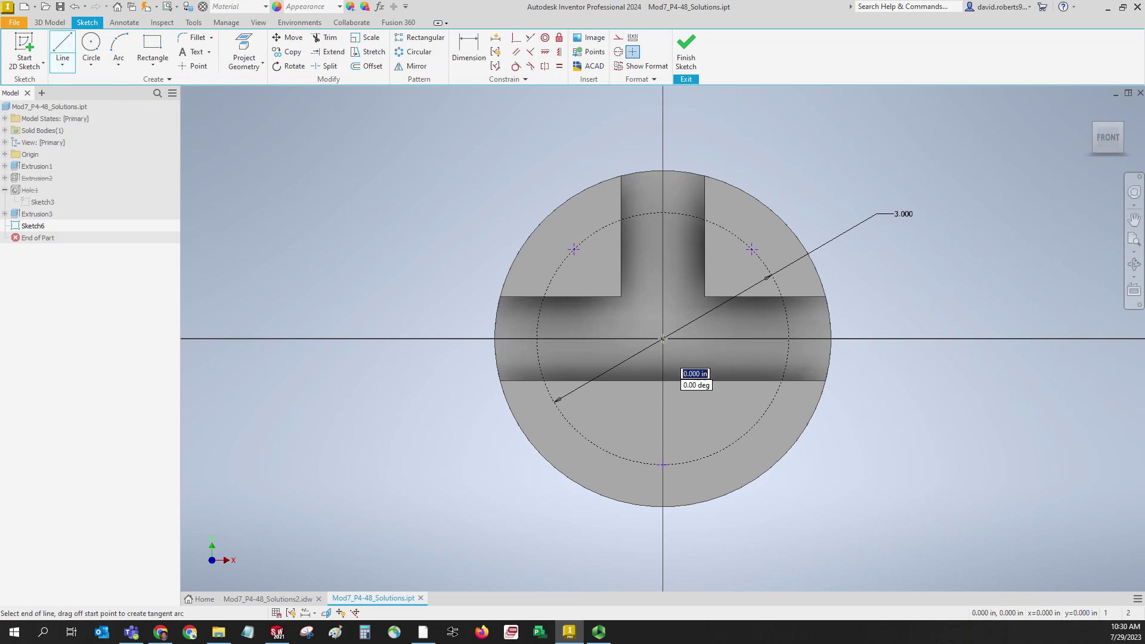
pyautogui.doubleClick(663, 465)
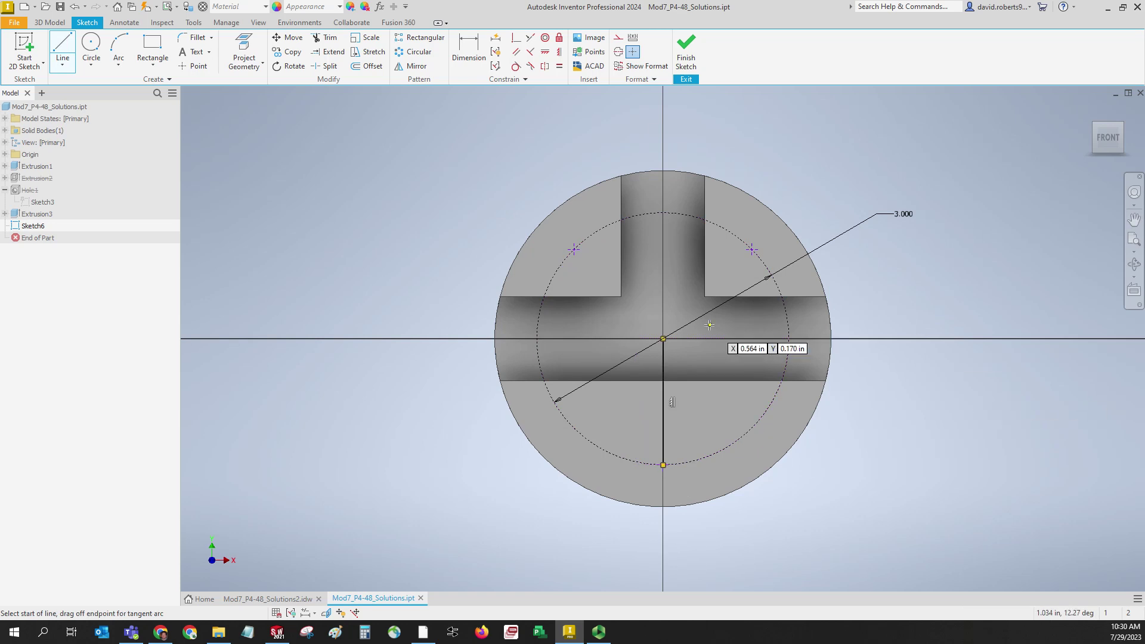
pyautogui.click(663, 339)
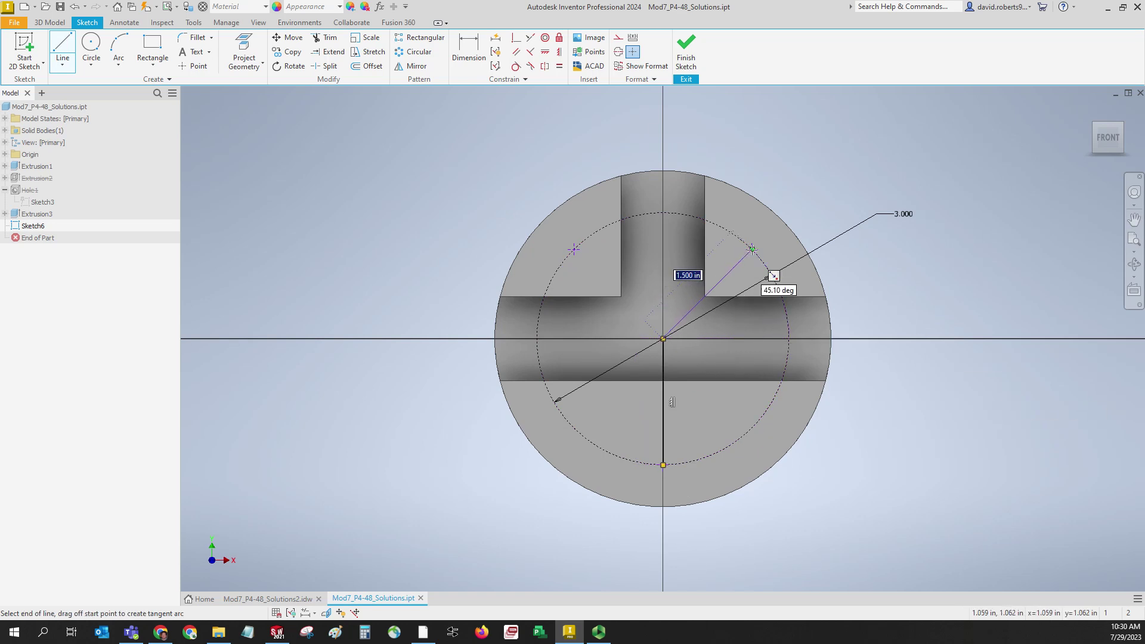
pyautogui.doubleClick(752, 250)
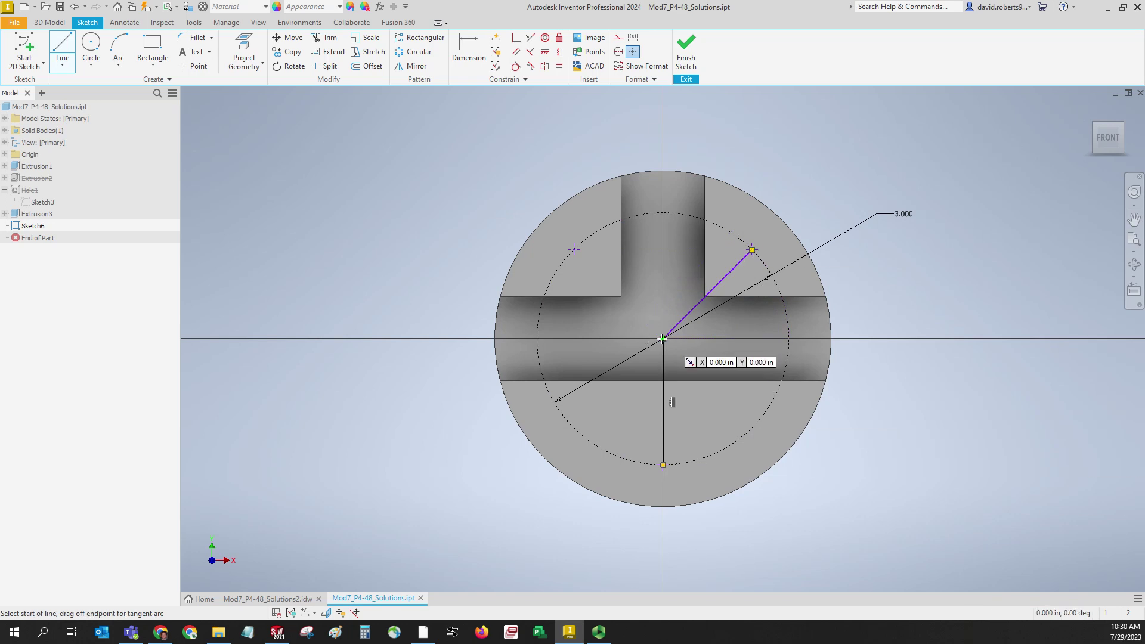
pyautogui.click(663, 338)
pyautogui.doubleClick(574, 250)
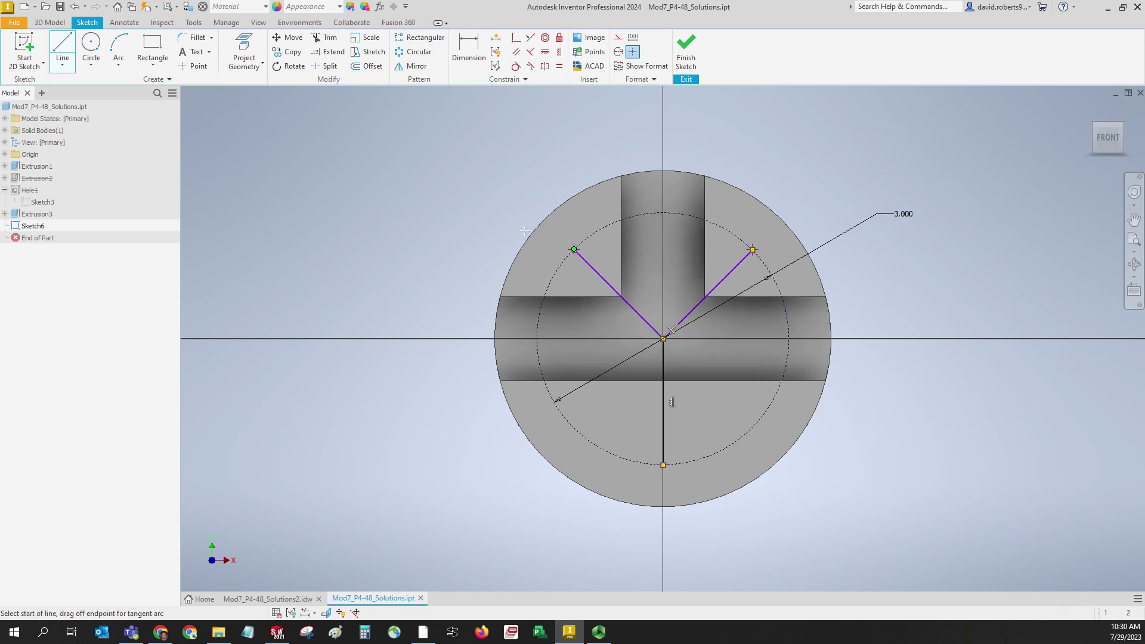
pyautogui.rightClick(331, 184)
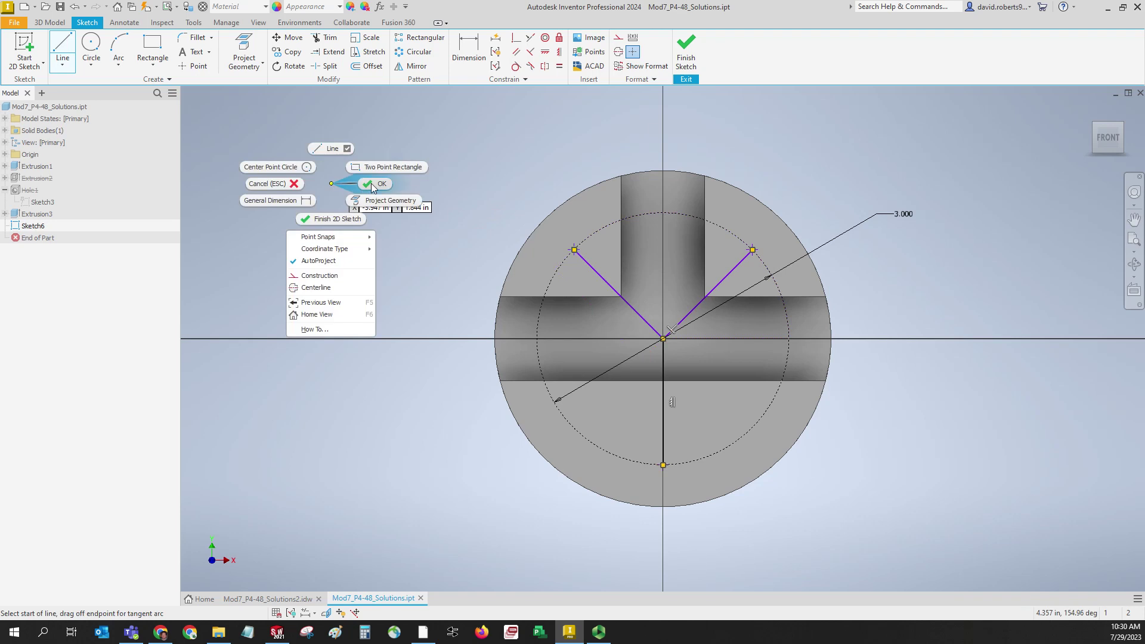
pyautogui.click(382, 206)
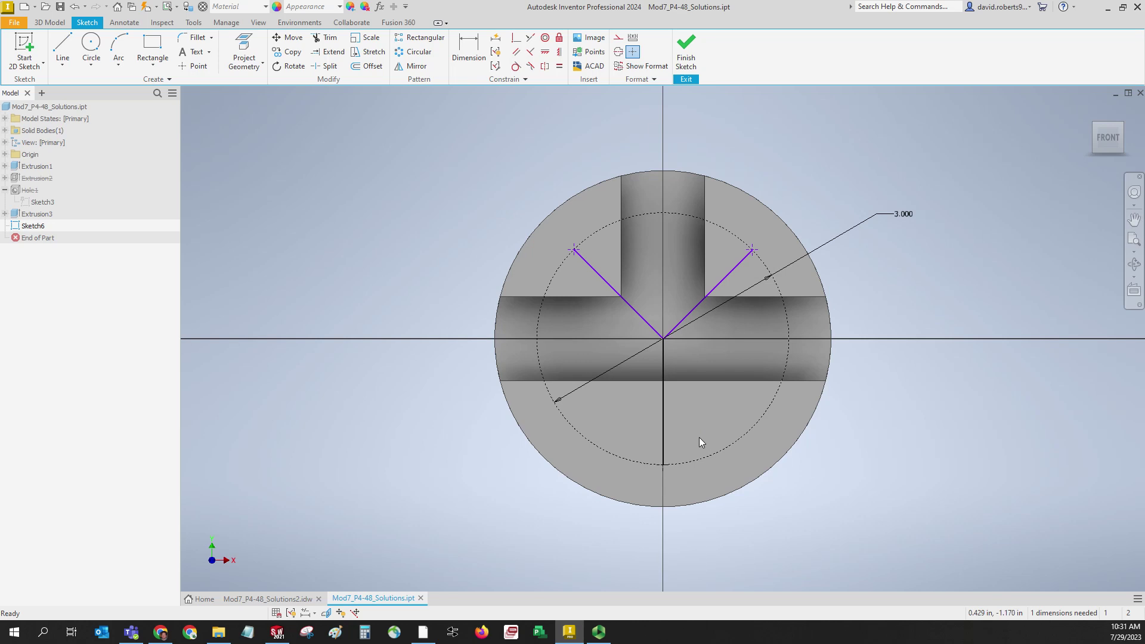
# Convert the three radial lines from the circle's centre to construction geometry
pyautogui.click(662, 417)
pyautogui.keyDown('ctrl'); pyautogui.click(734, 270); pyautogui.keyUp('ctrl')
pyautogui.keyDown('ctrl'); pyautogui.click(608, 284); pyautogui.keyUp('ctrl')
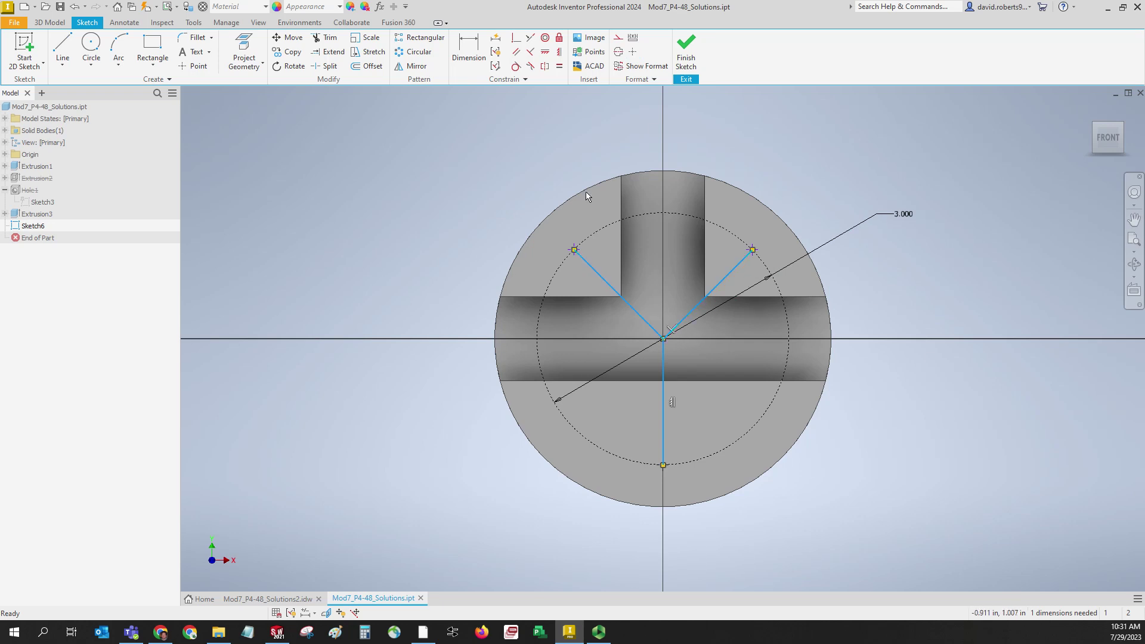
pyautogui.click(619, 39)
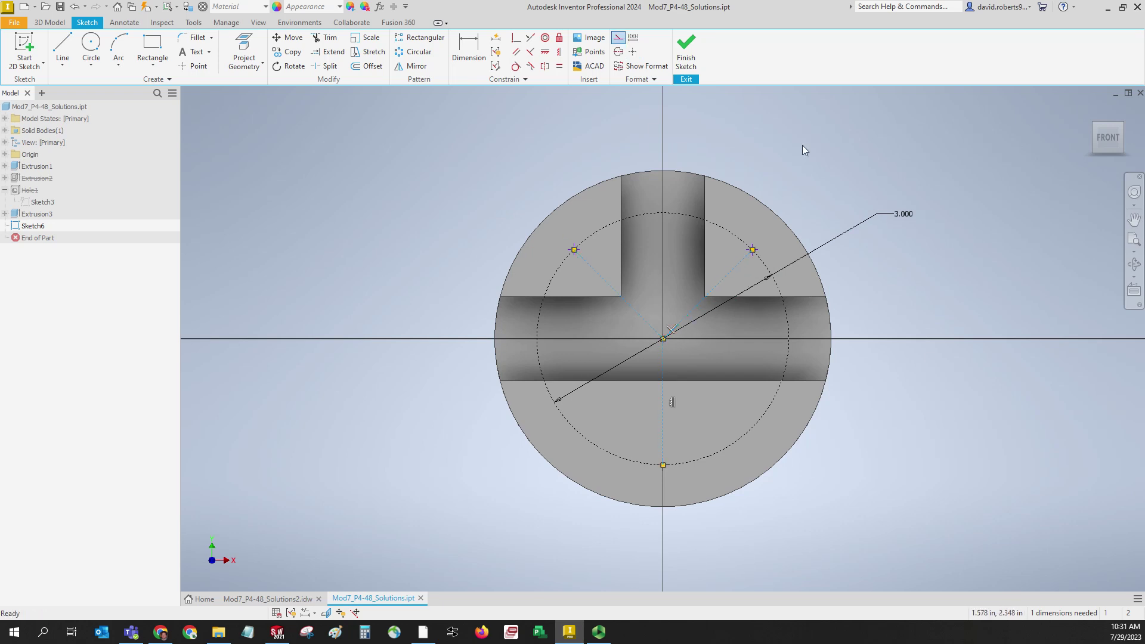
pyautogui.click(919, 167)
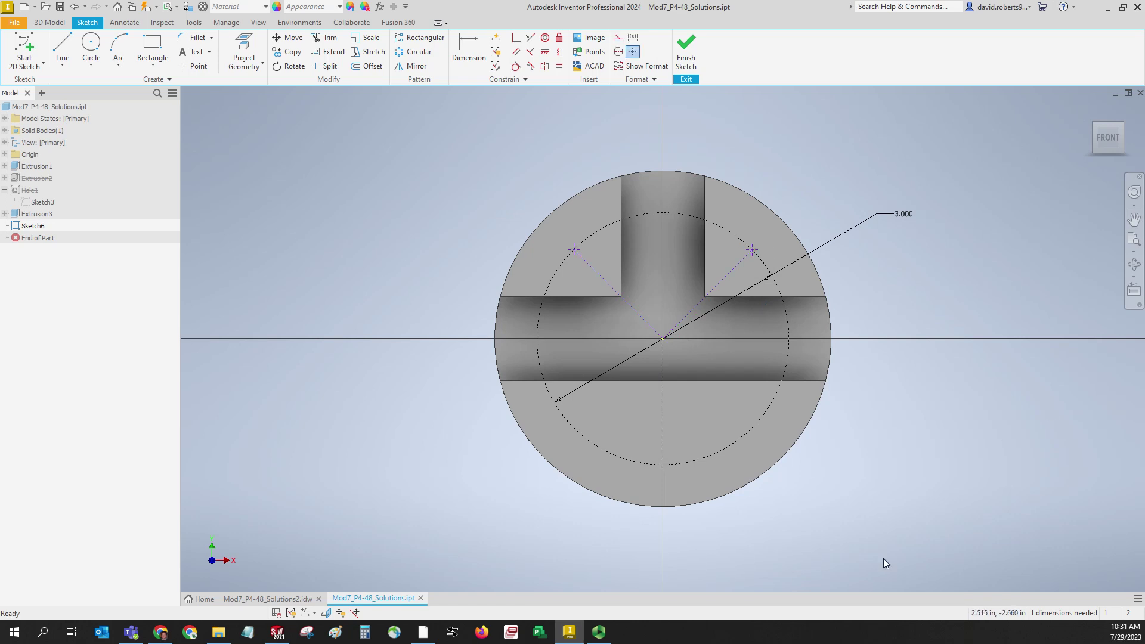
# Dimension the angle between the lower vertical line and the upper-left radial line as 135°
pyautogui.click(575, 251)
pyautogui.click(752, 249)
pyautogui.click(475, 56)
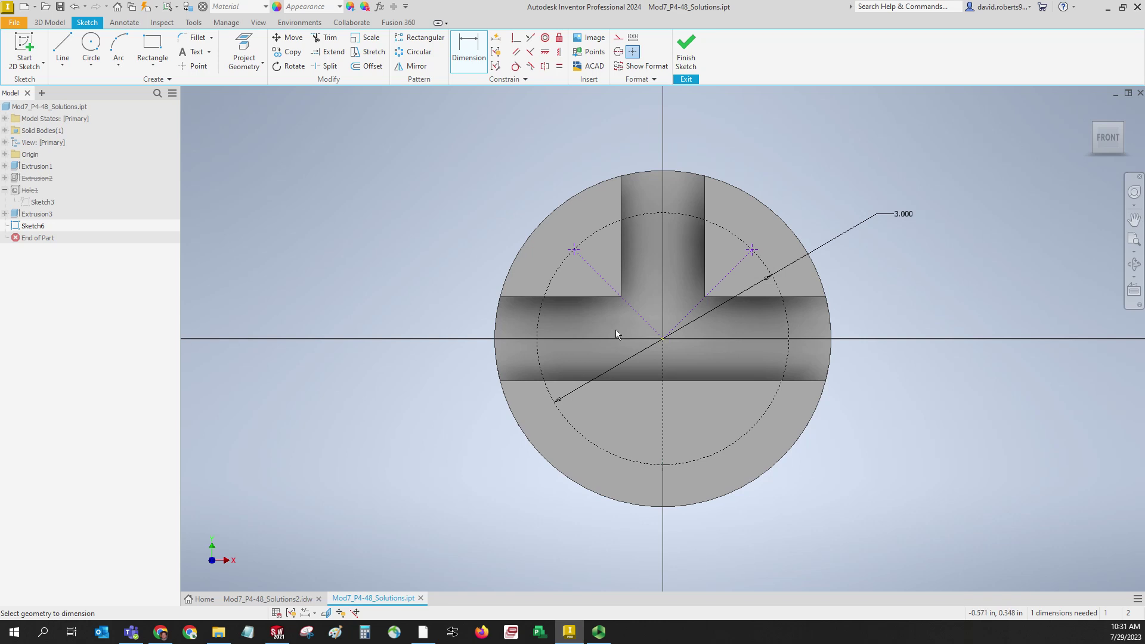
pyautogui.click(664, 446)
pyautogui.click(600, 275)
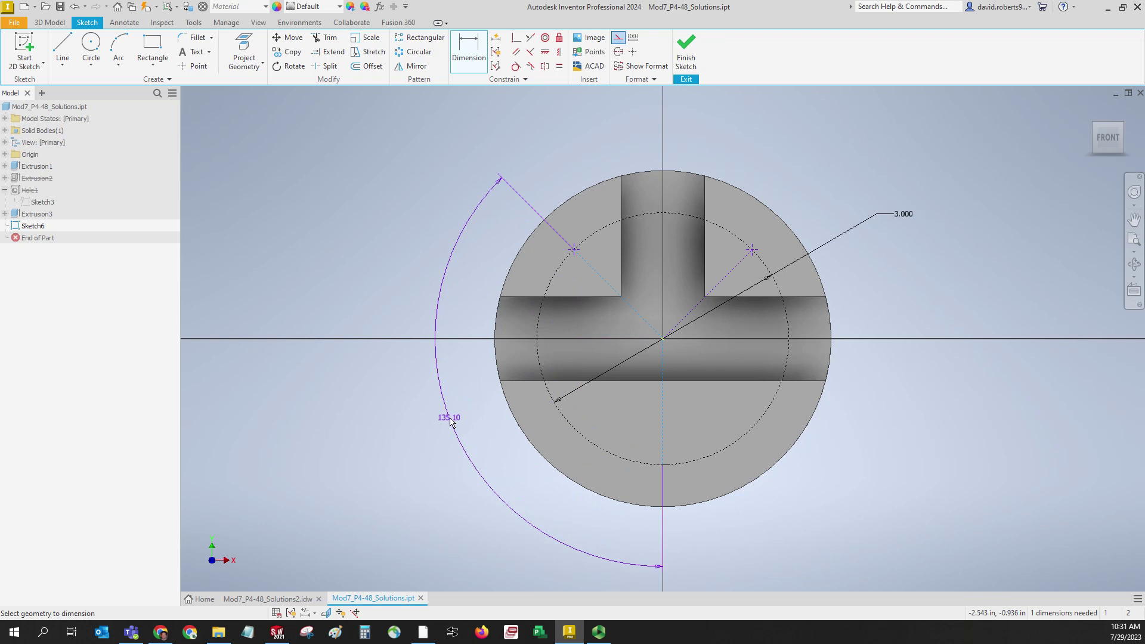
pyautogui.click(450, 423)
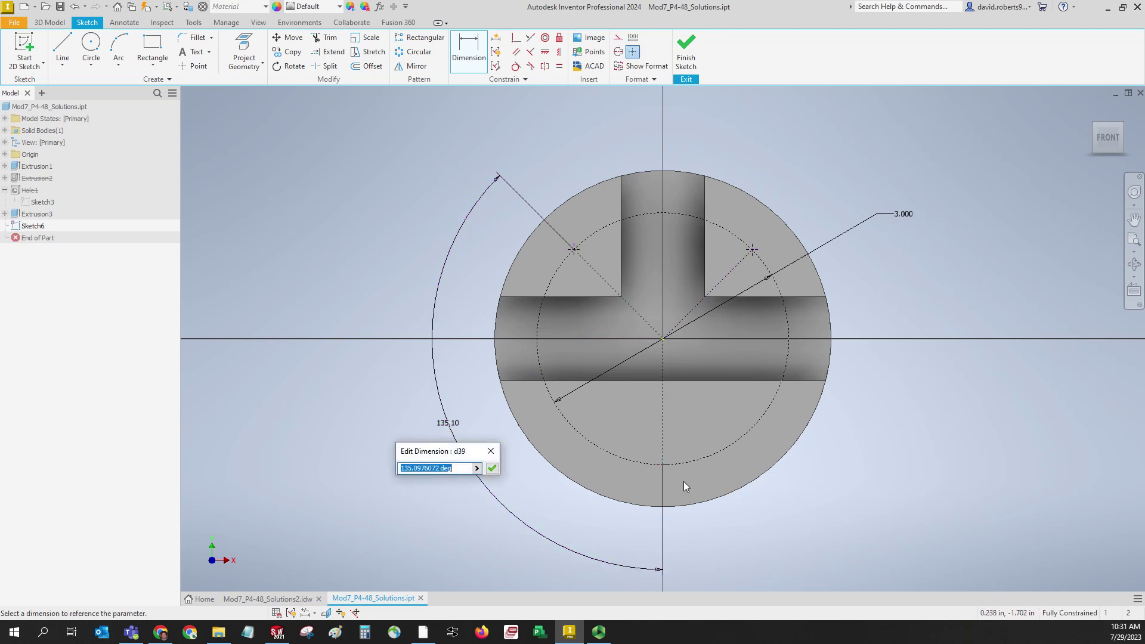
pyautogui.write('135')
pyautogui.press('Return')
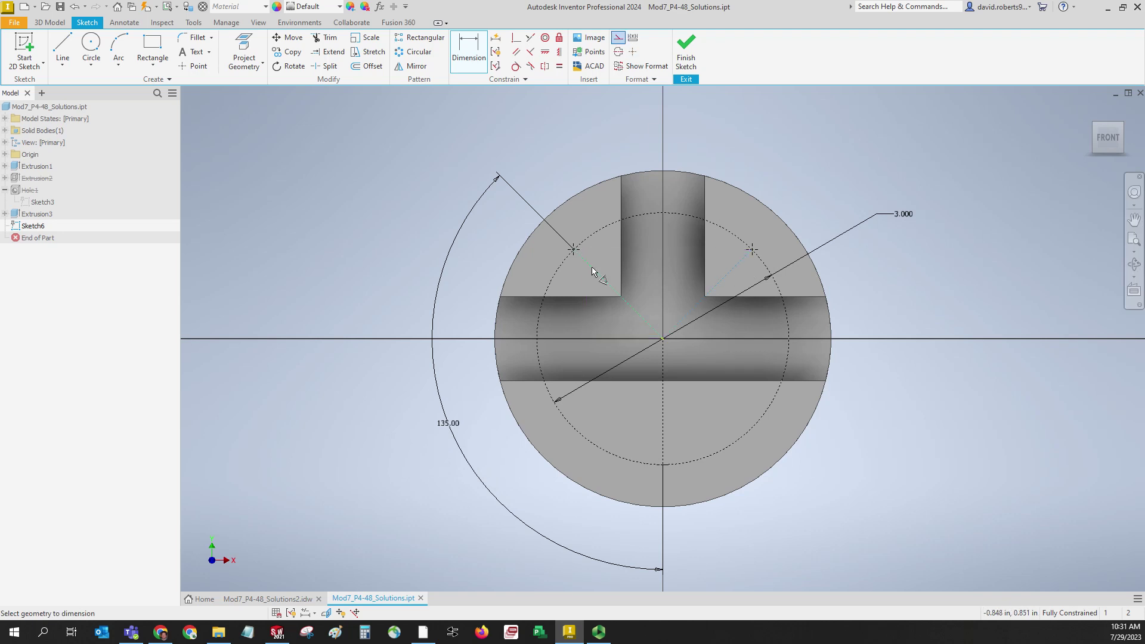
# Add a driven angular dimension between the upper-left and upper-right radial lines, placed above the part
pyautogui.click(651, 158)
pyautogui.click(663, 148)
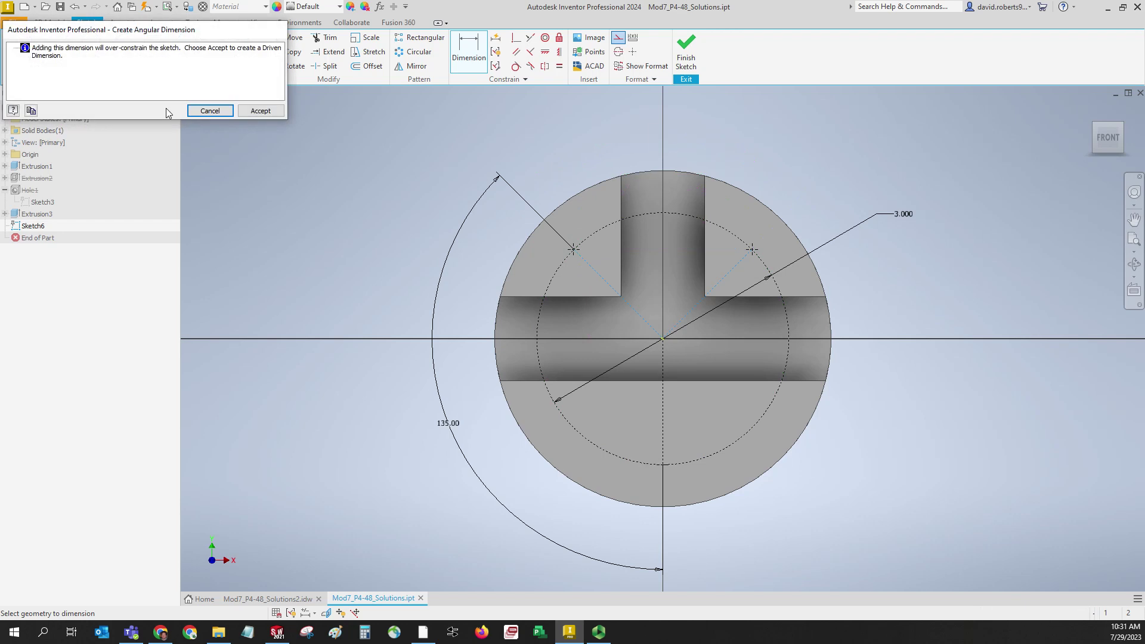
pyautogui.click(260, 111)
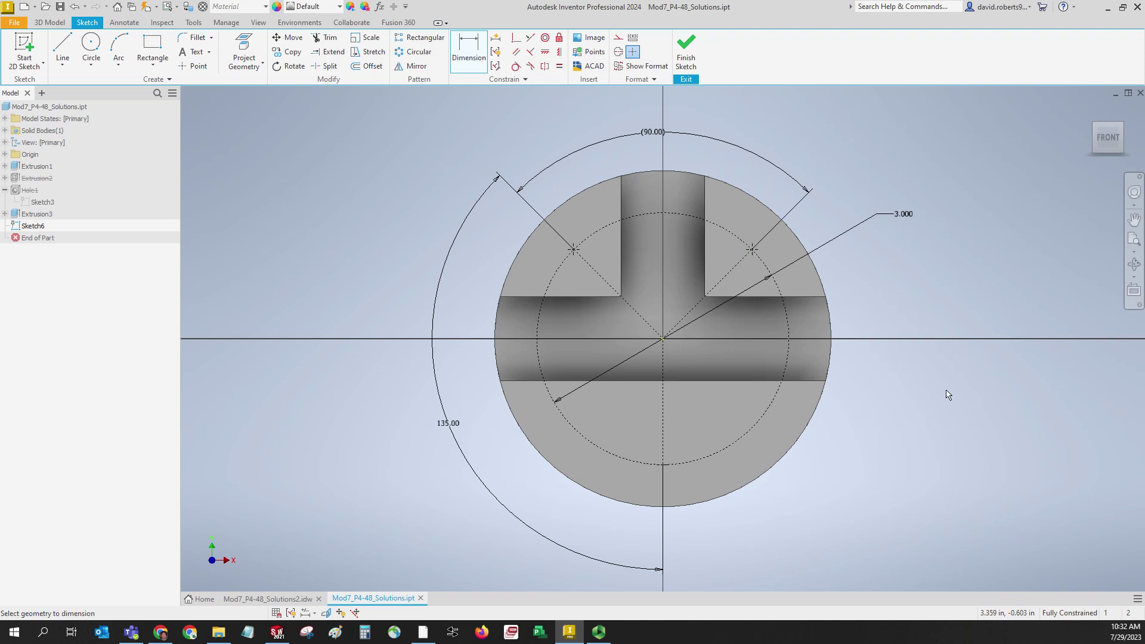
# Finish the sketch and cut simple through holes of 0.5 in diameter at its three points with the Hole command
pyautogui.click(682, 42)
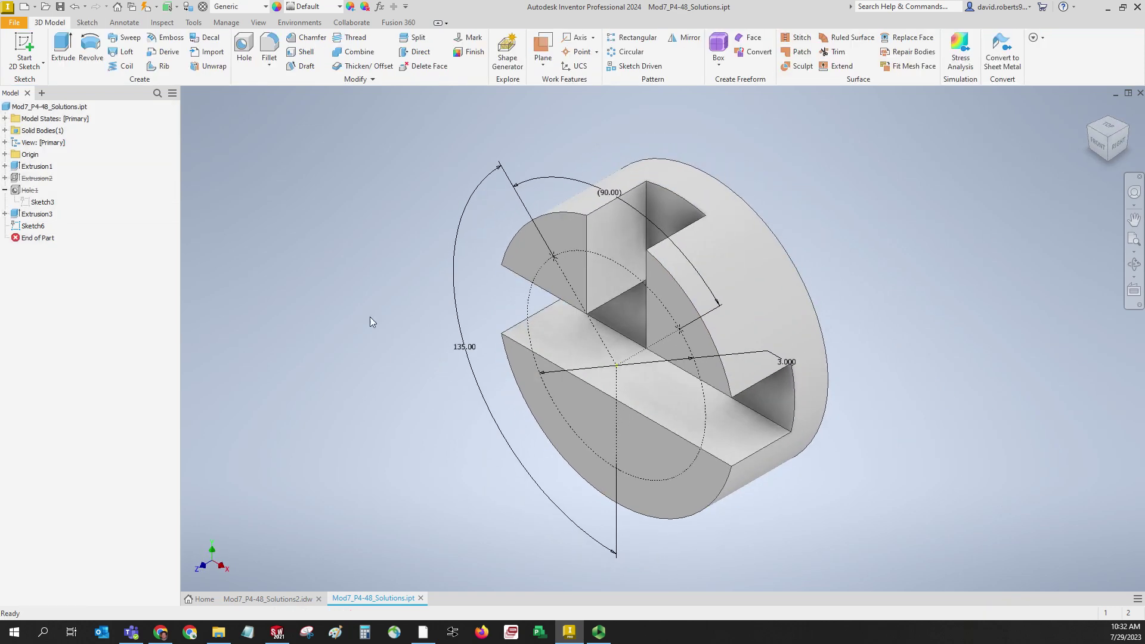
pyautogui.click(33, 226)
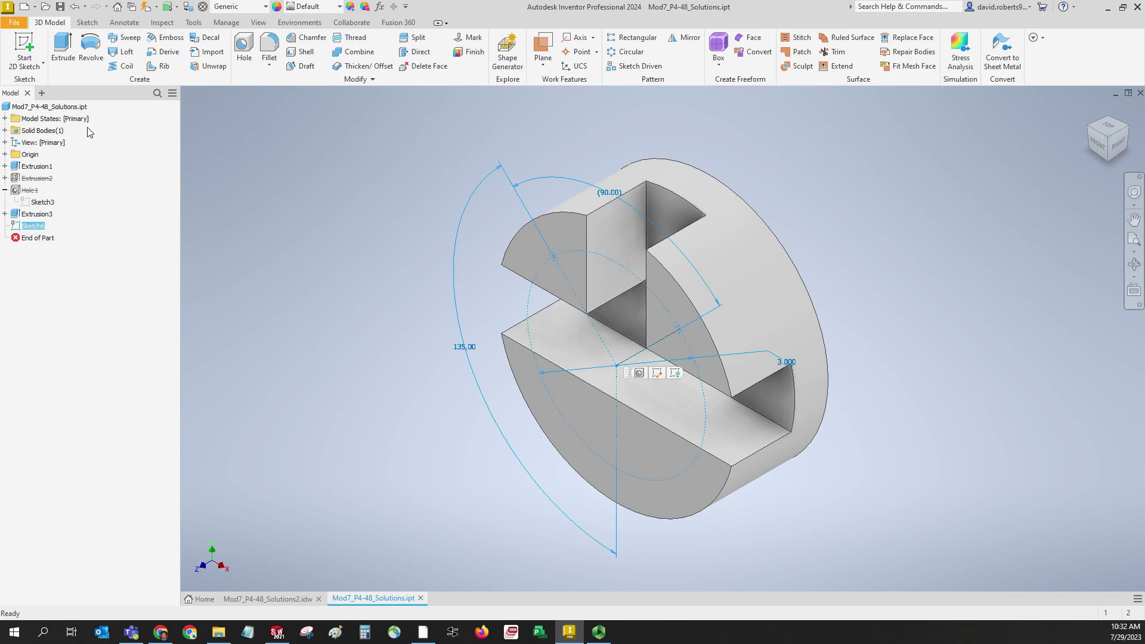
pyautogui.click(244, 47)
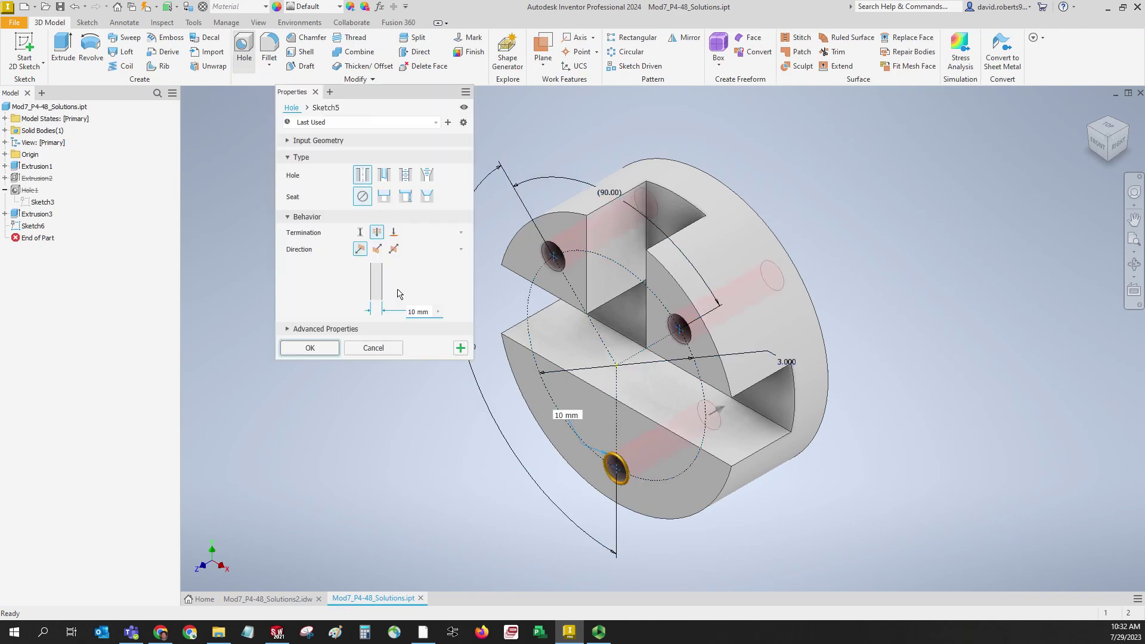
pyautogui.click(428, 311)
pyautogui.write('.5in')
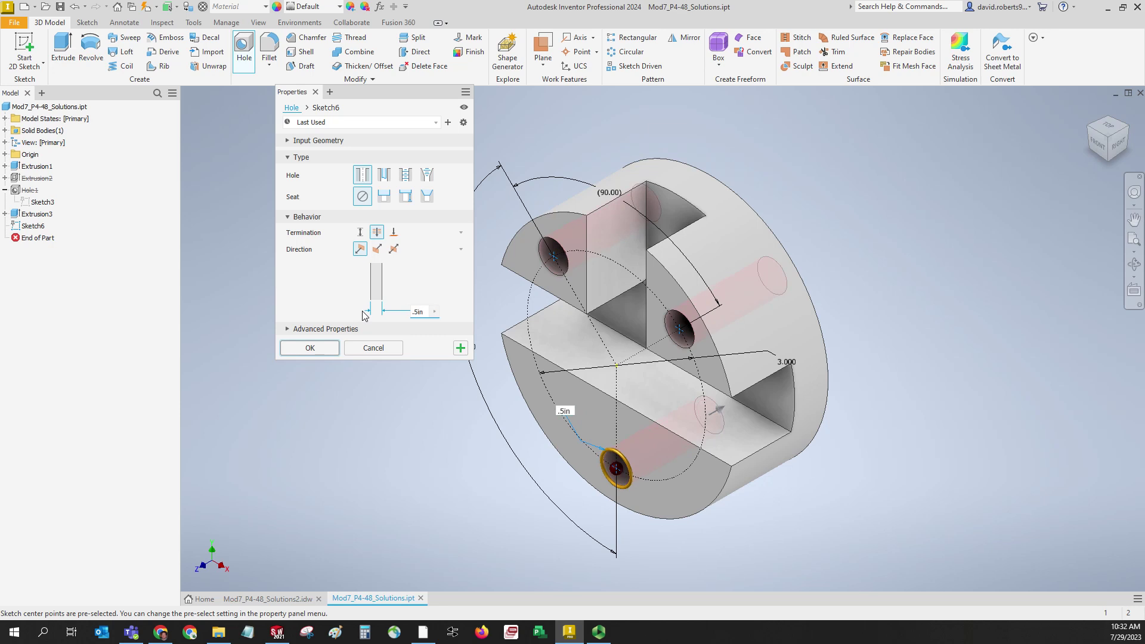
pyautogui.click(310, 348)
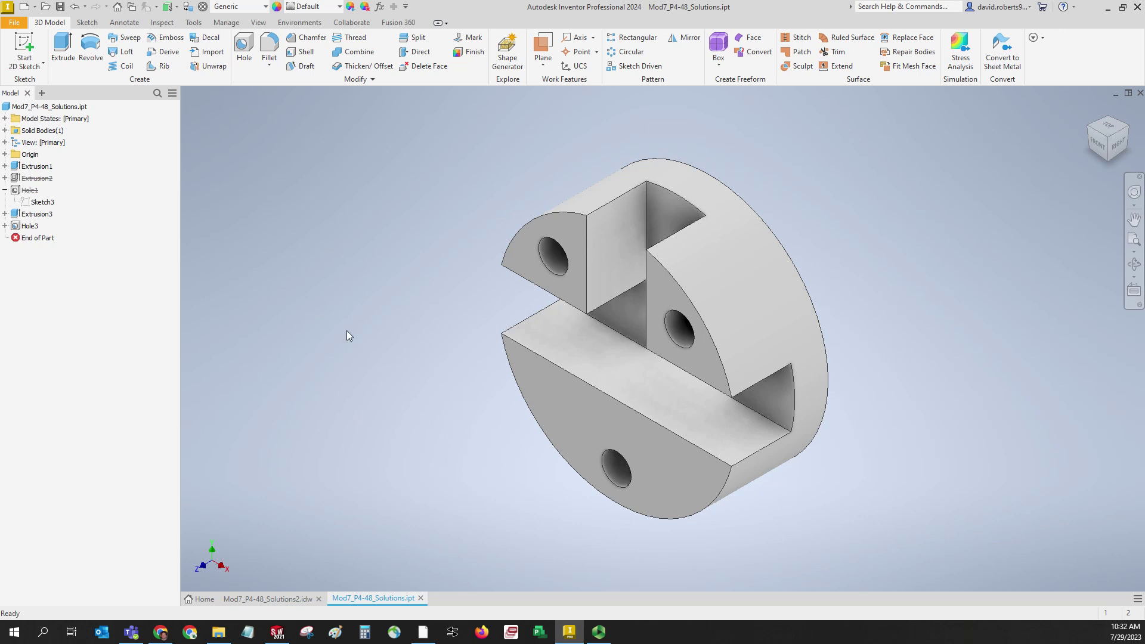
# Suppress the new three-hole feature and unsuppress the original Hole1 feature
pyautogui.rightClick(25, 223)
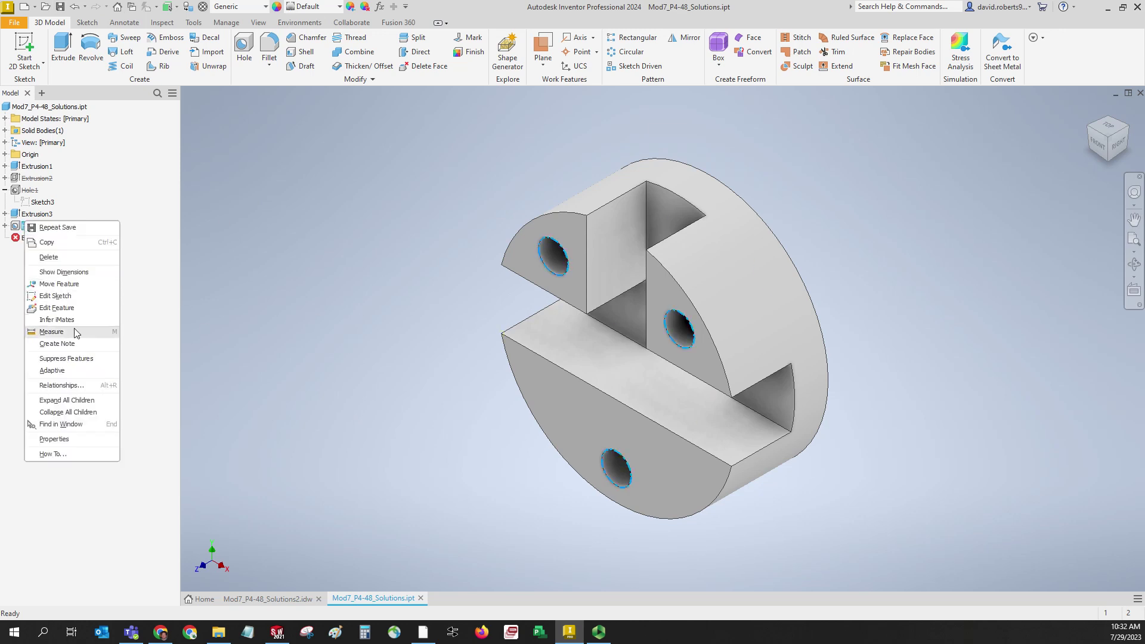
pyautogui.click(66, 358)
pyautogui.click(37, 192)
pyautogui.rightClick(38, 195)
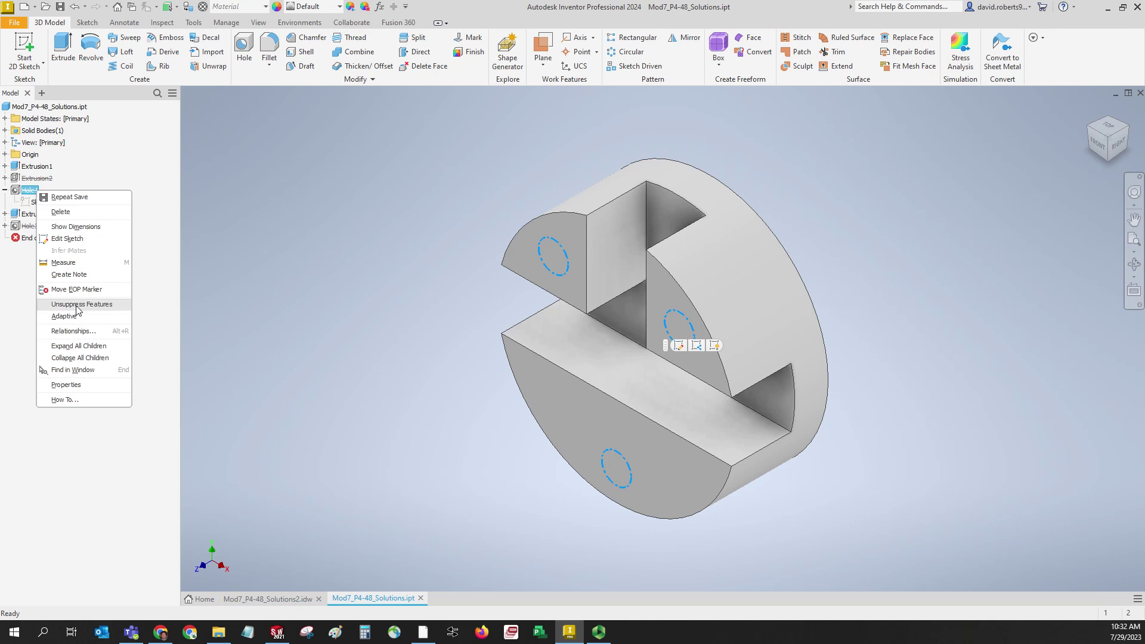
pyautogui.click(76, 305)
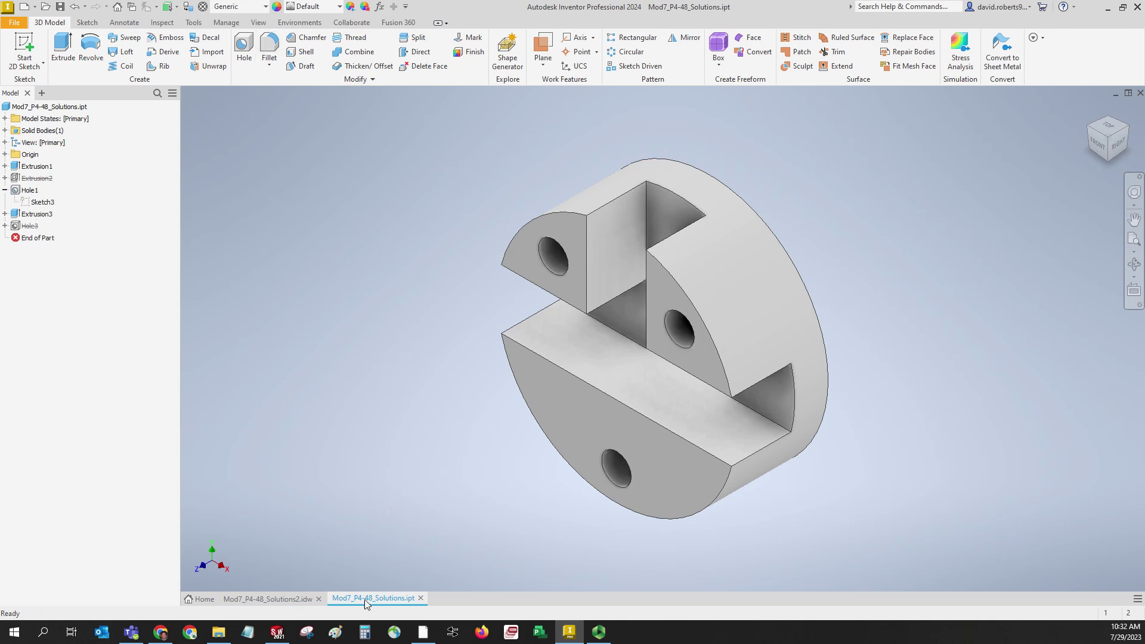
# In the drawing Mod7_P4-48_Solutions2.idw, delete the front view's hole note, 3.000 diameter and 45° dimensions, and all its centre marks and centrelines
pyautogui.click(255, 599)
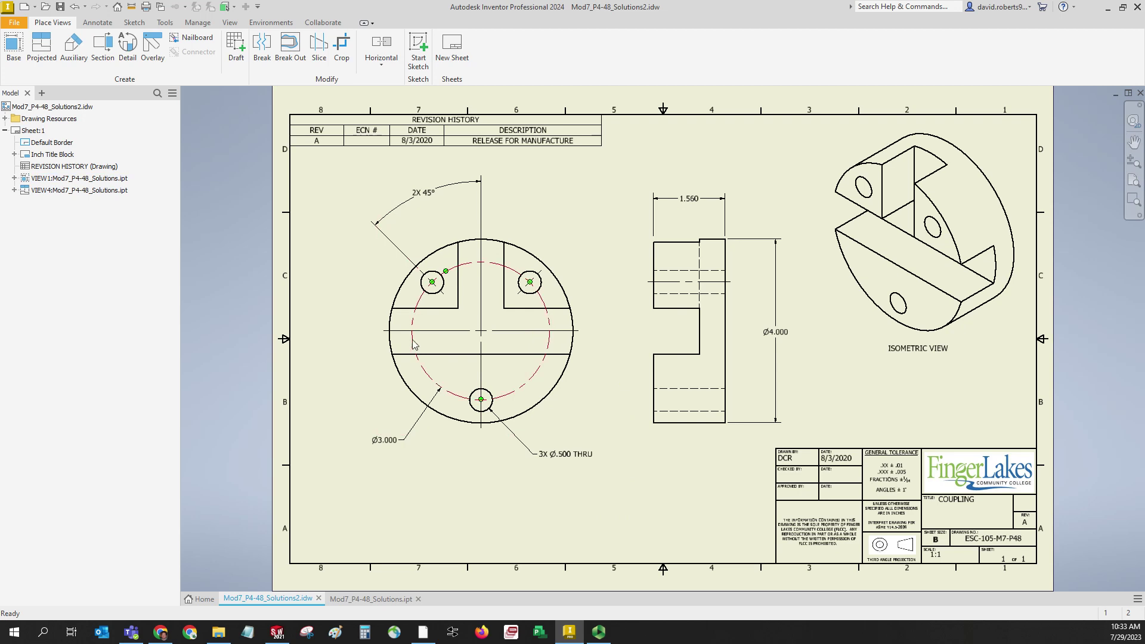
pyautogui.click(527, 446)
pyautogui.press('Delete')
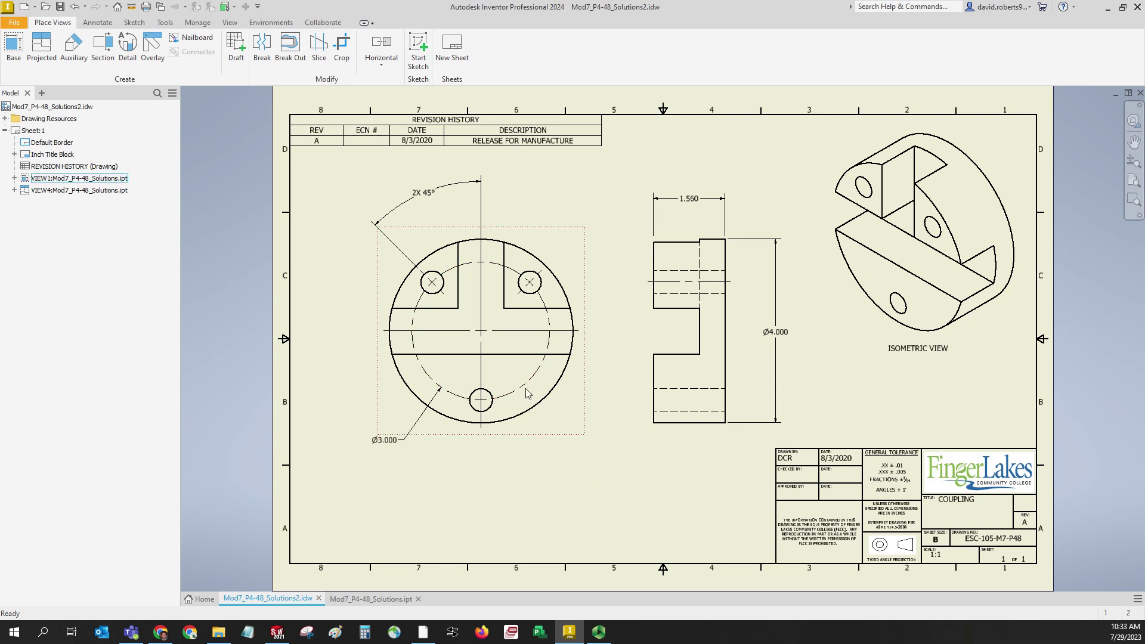
pyautogui.click(524, 387)
pyautogui.press('Delete')
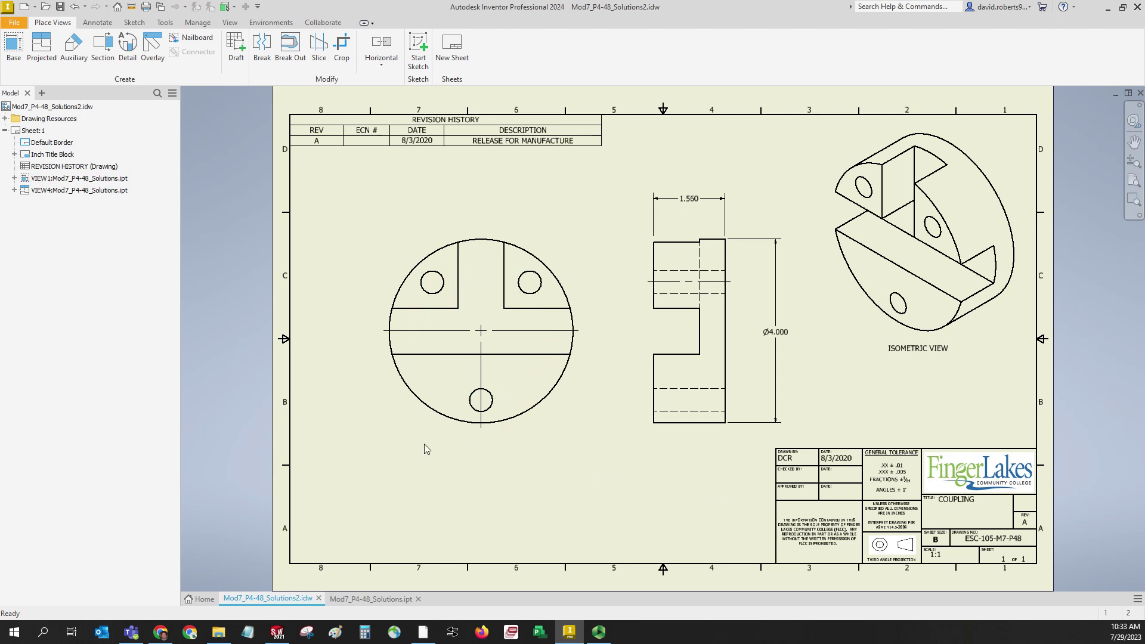
pyautogui.click(516, 331)
pyautogui.press('Delete')
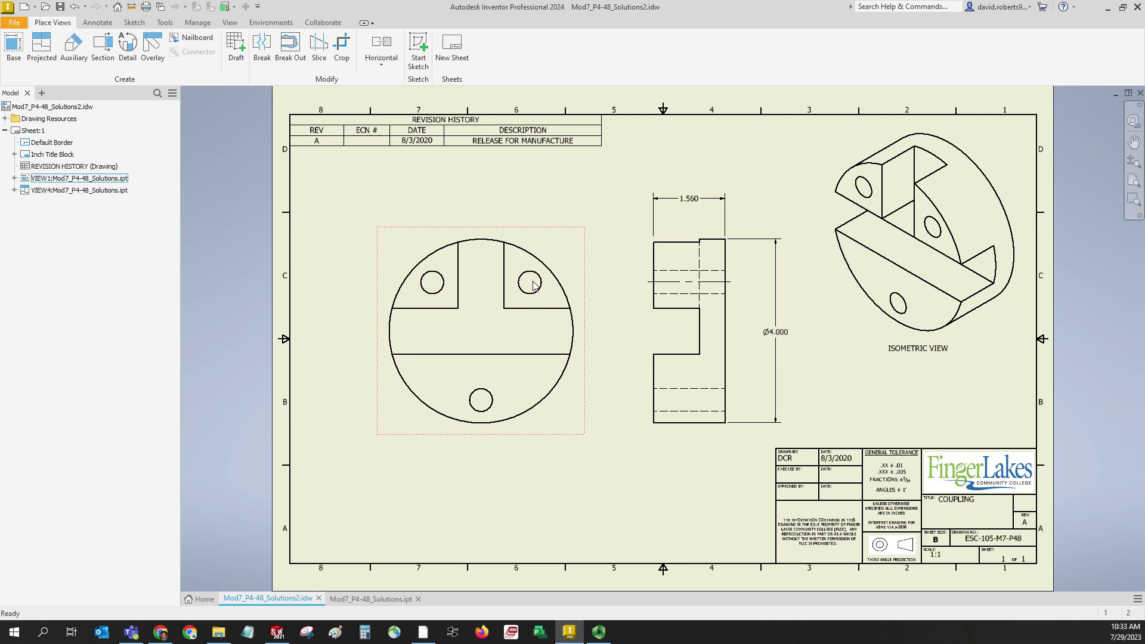
# Add a centered-pattern centreline to the front view, centred on the outer arc, through all three holes and closed into a full circle
pyautogui.click(97, 22)
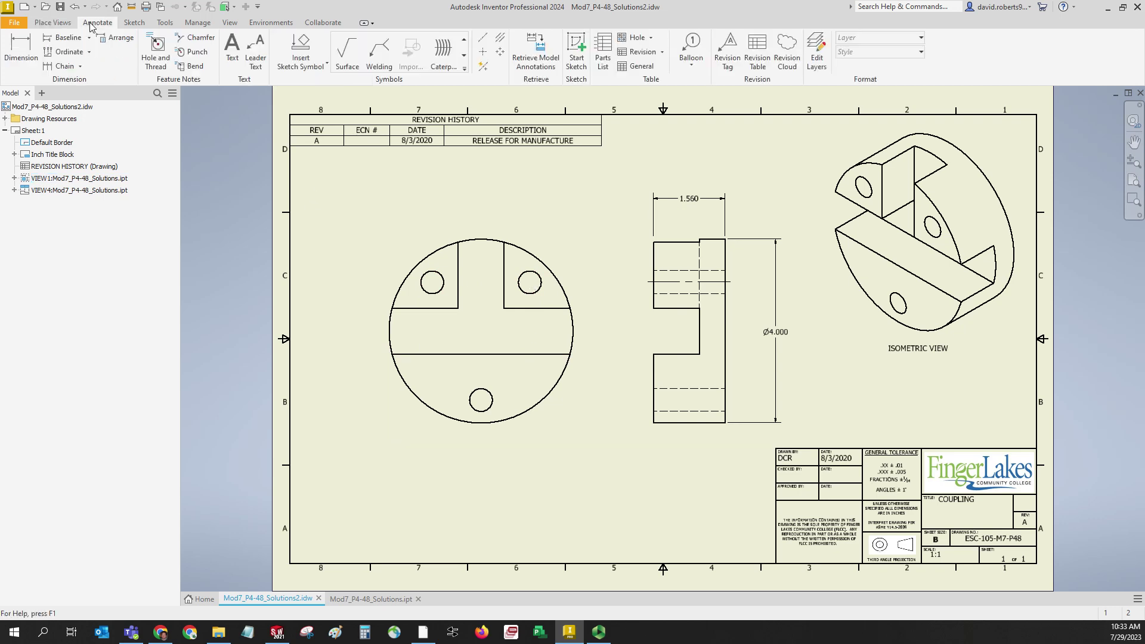
pyautogui.click(363, 116)
pyautogui.press('Escape')
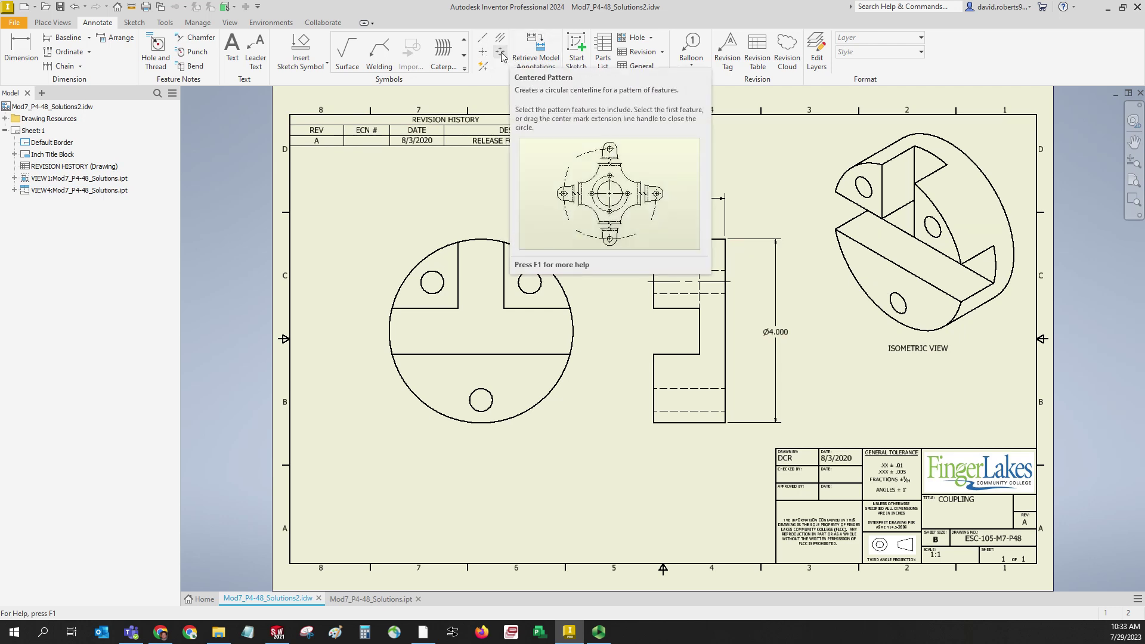
pyautogui.click(501, 52)
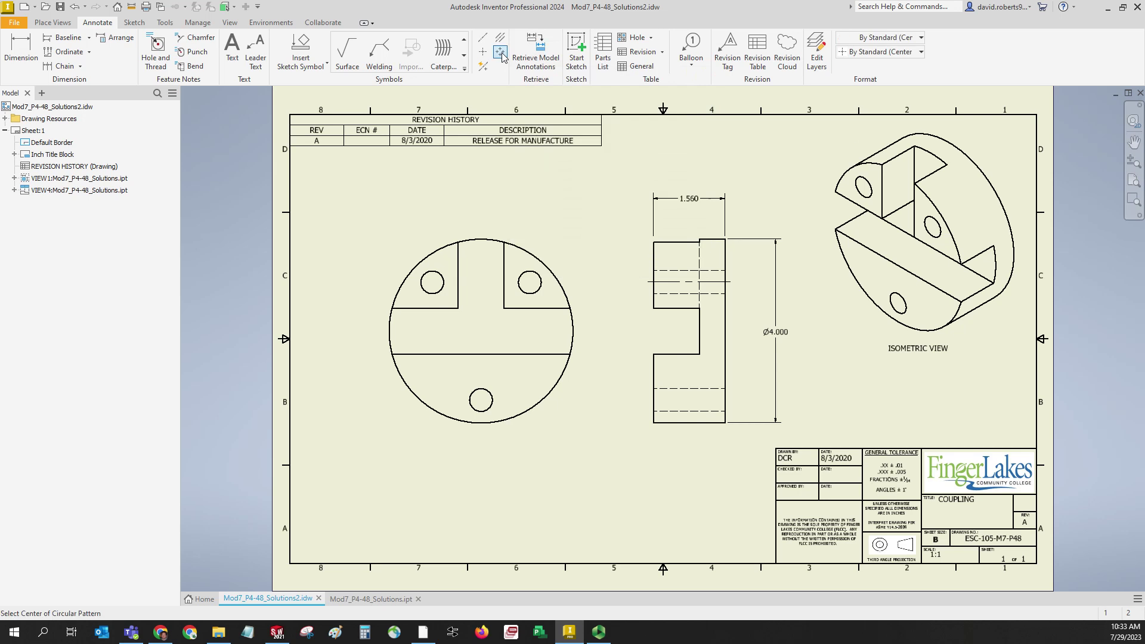
pyautogui.click(565, 293)
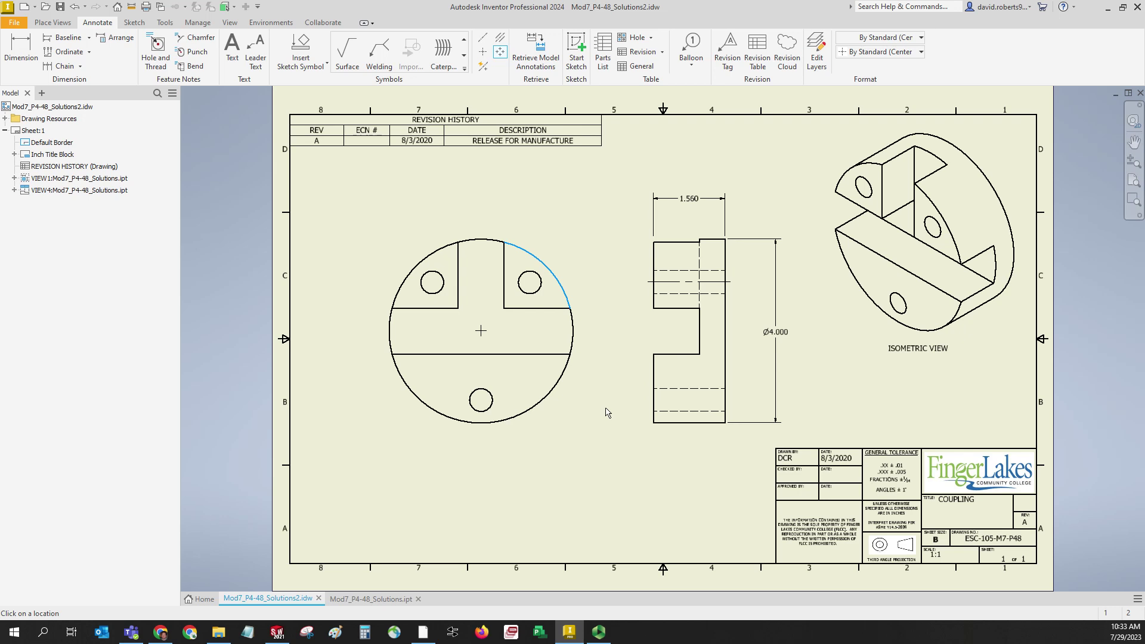
pyautogui.click(535, 295)
pyautogui.click(492, 404)
pyautogui.click(428, 294)
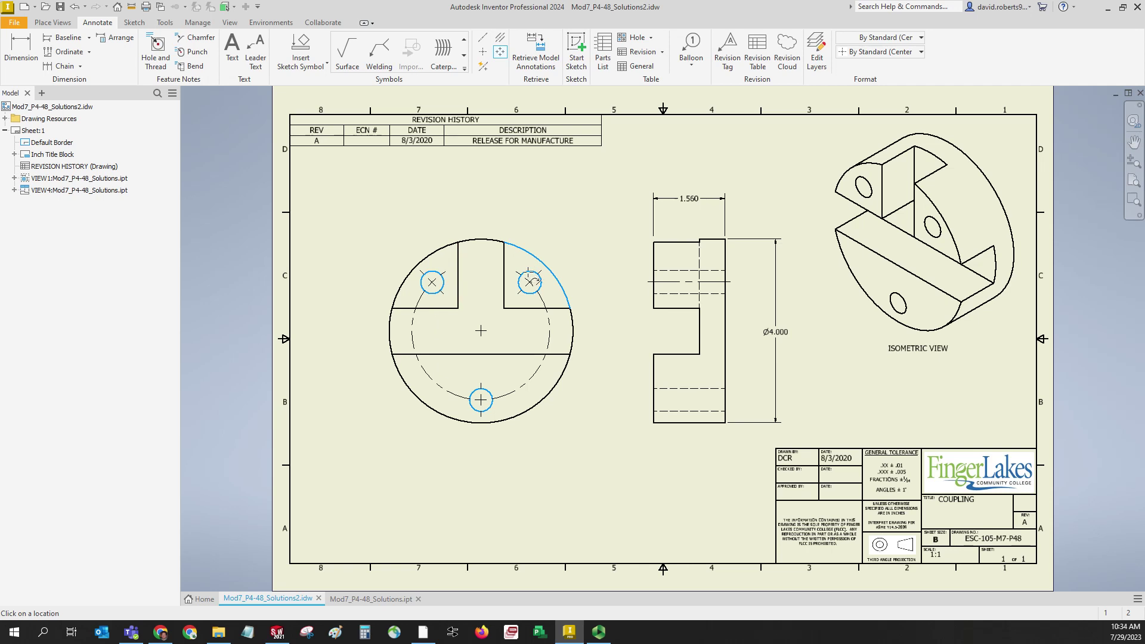
pyautogui.click(531, 281)
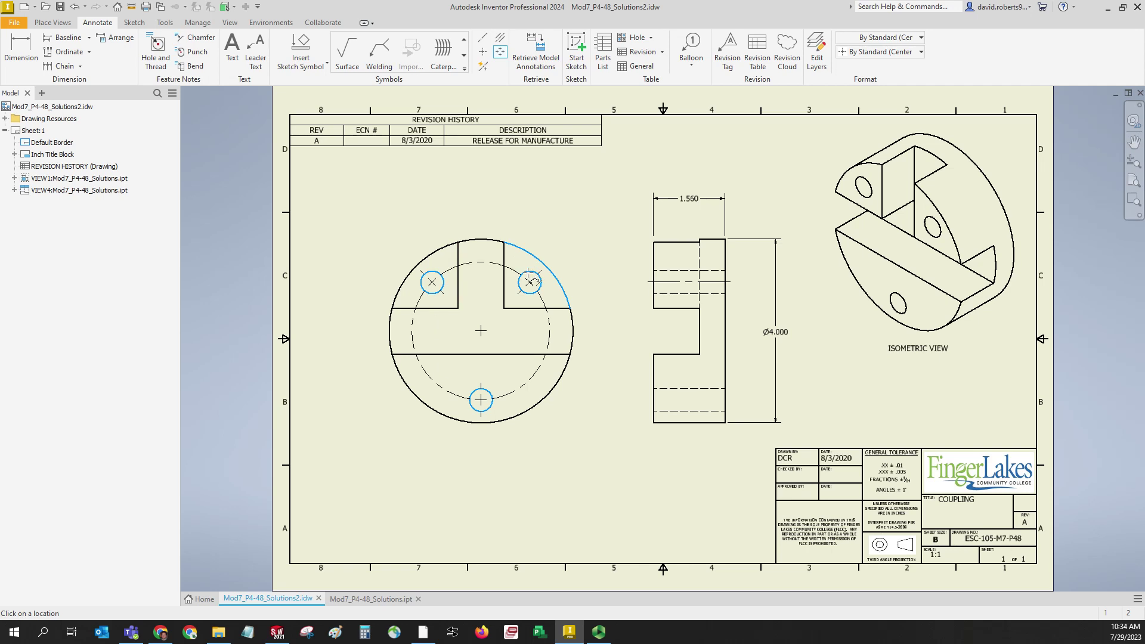
pyautogui.rightClick(551, 198)
pyautogui.click(587, 192)
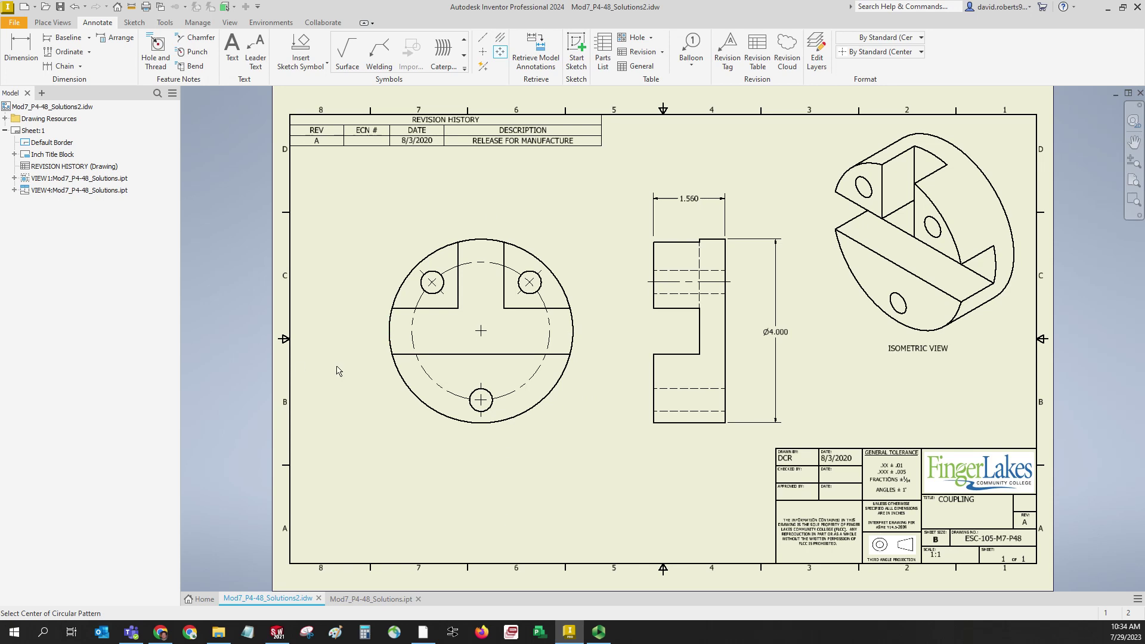
# Add centre marks to the upper, right, lower and left outer arcs of the front view so centrelines cross the whole part
pyautogui.click(483, 53)
pyautogui.click(478, 237)
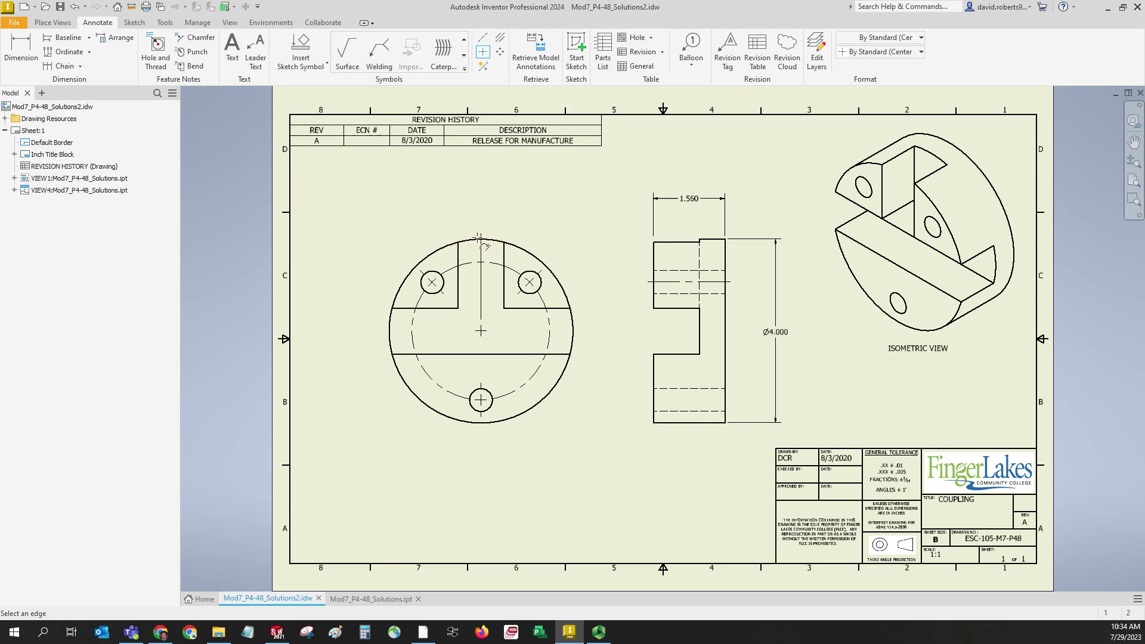
pyautogui.click(571, 330)
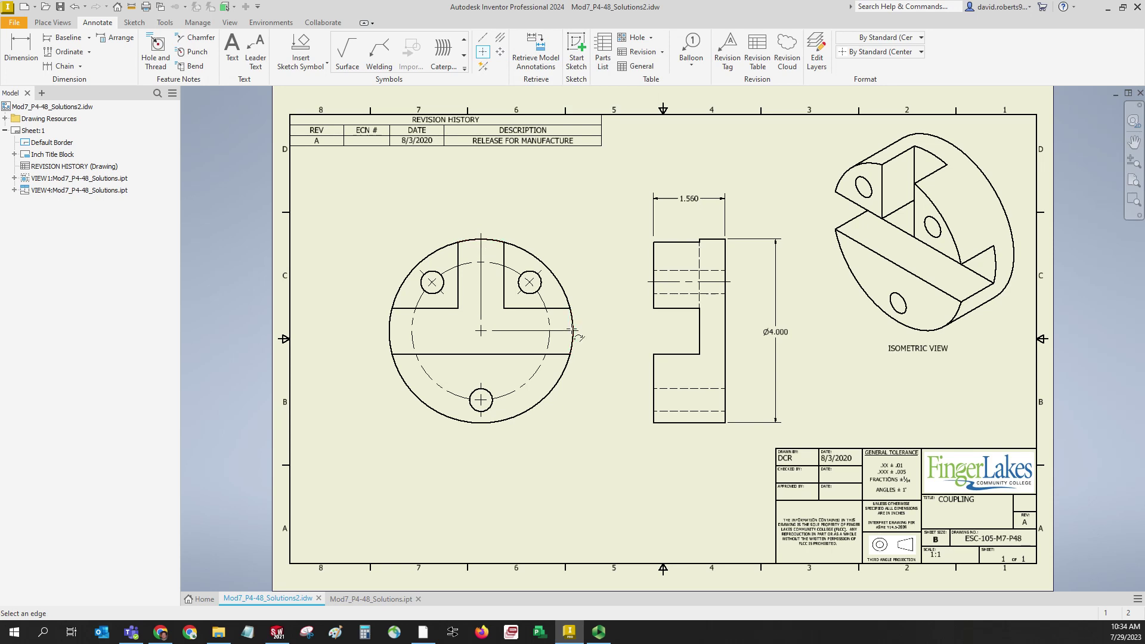
pyautogui.click(527, 412)
pyautogui.click(390, 338)
pyautogui.rightClick(362, 188)
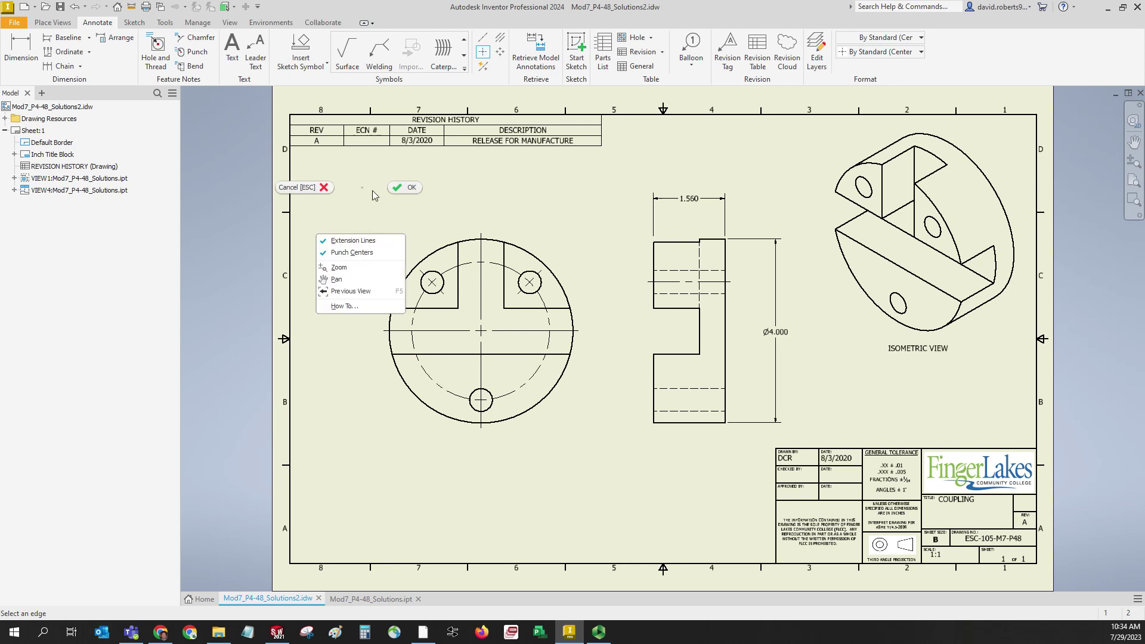
pyautogui.click(406, 186)
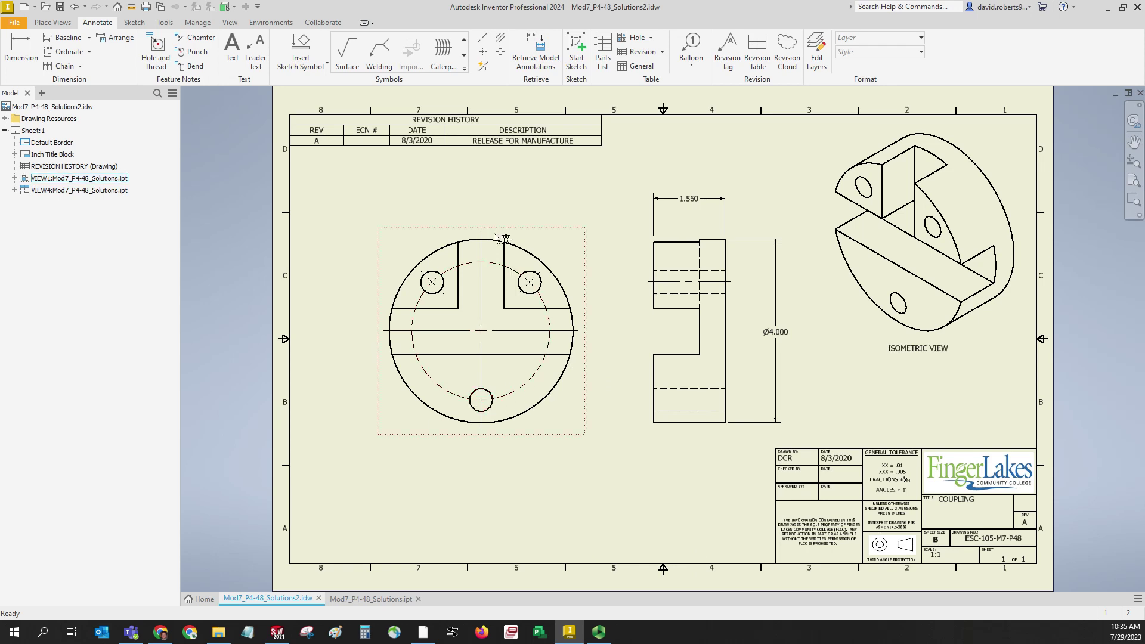
# Place a hole note for the front view's bottom hole, outside the part to its lower right
pyautogui.click(156, 55)
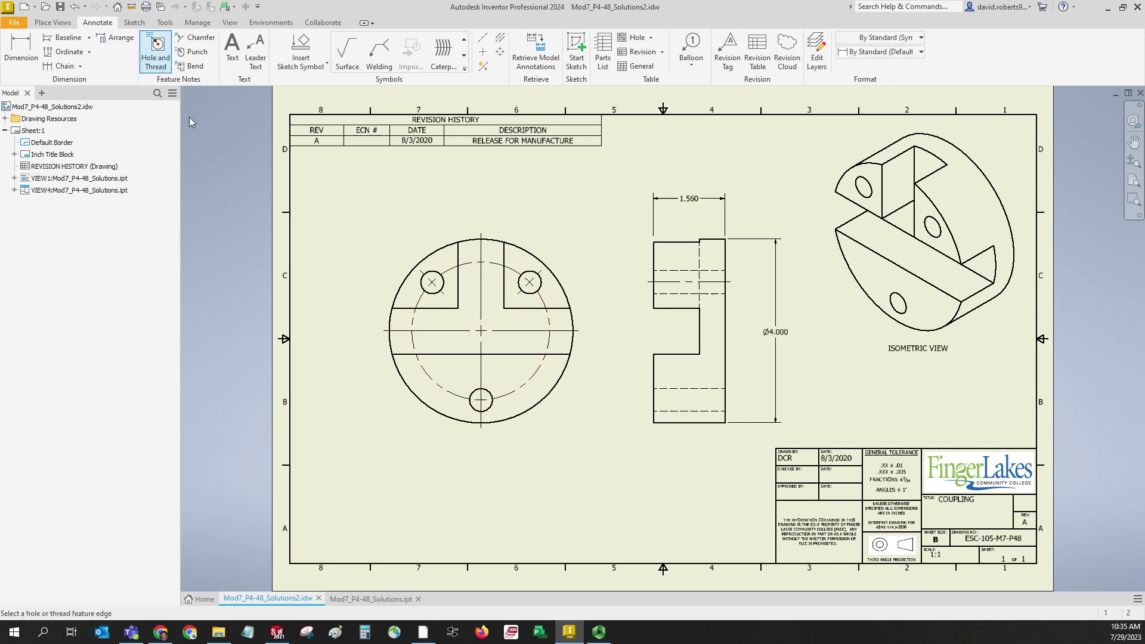
pyautogui.click(491, 409)
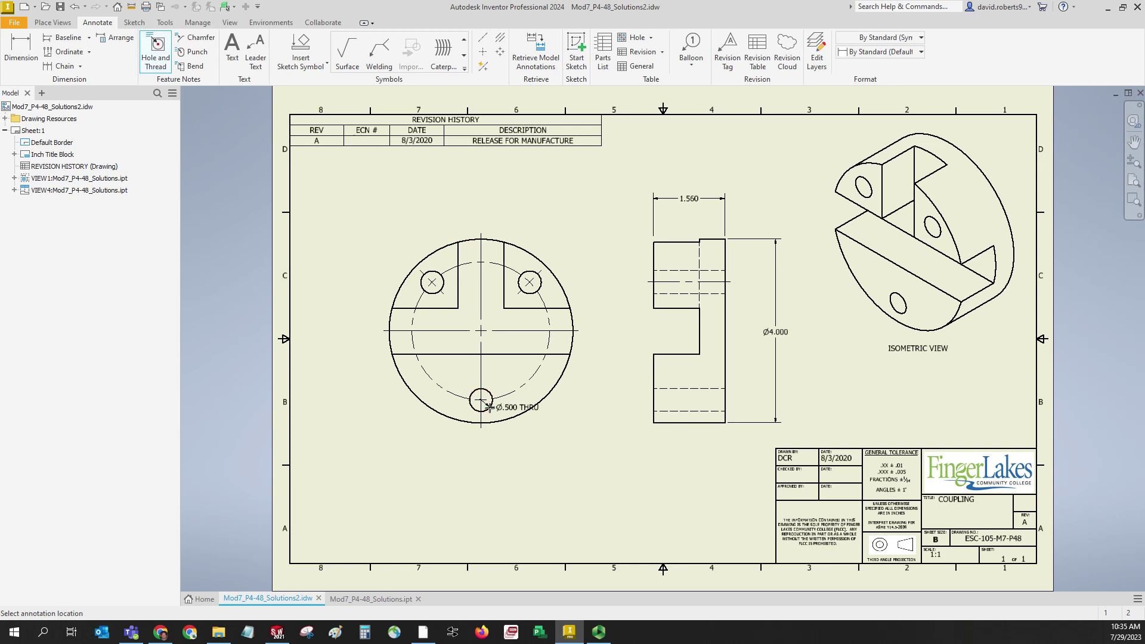
pyautogui.click(561, 460)
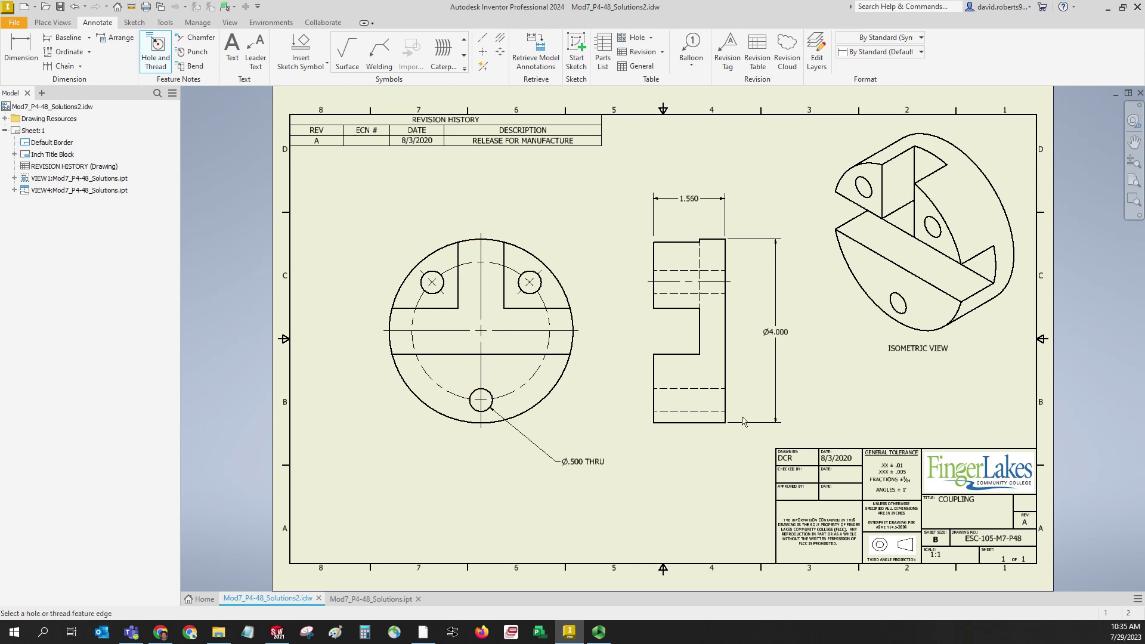
# Prefix the bottom hole's note with 3X and move the note closer to the front view
pyautogui.rightClick(621, 489)
pyautogui.click(662, 486)
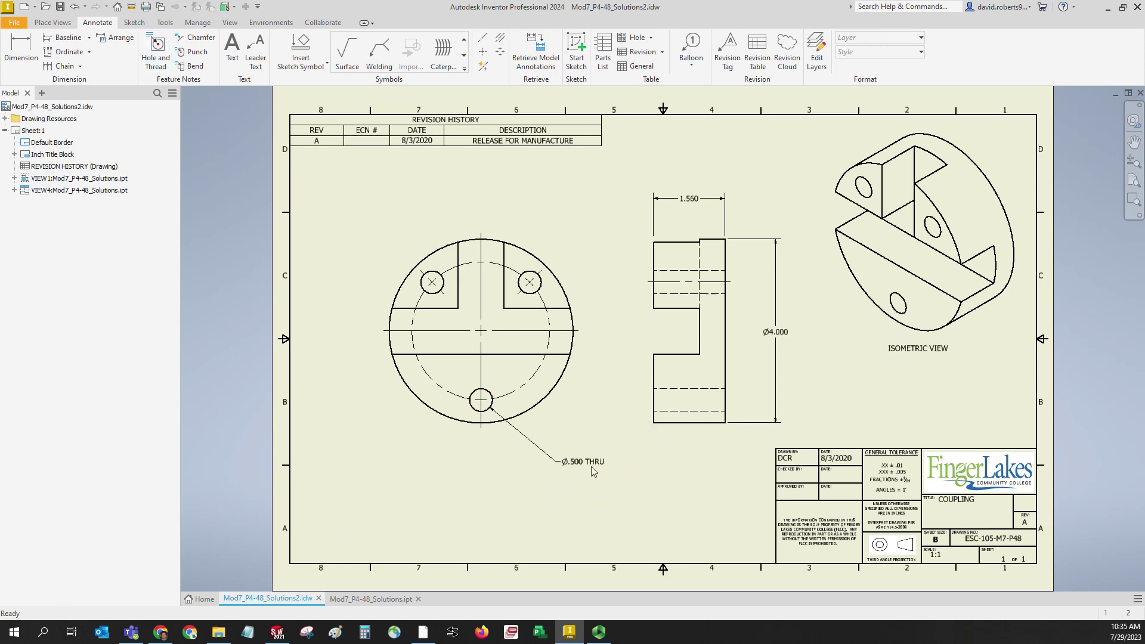
pyautogui.doubleClick(584, 462)
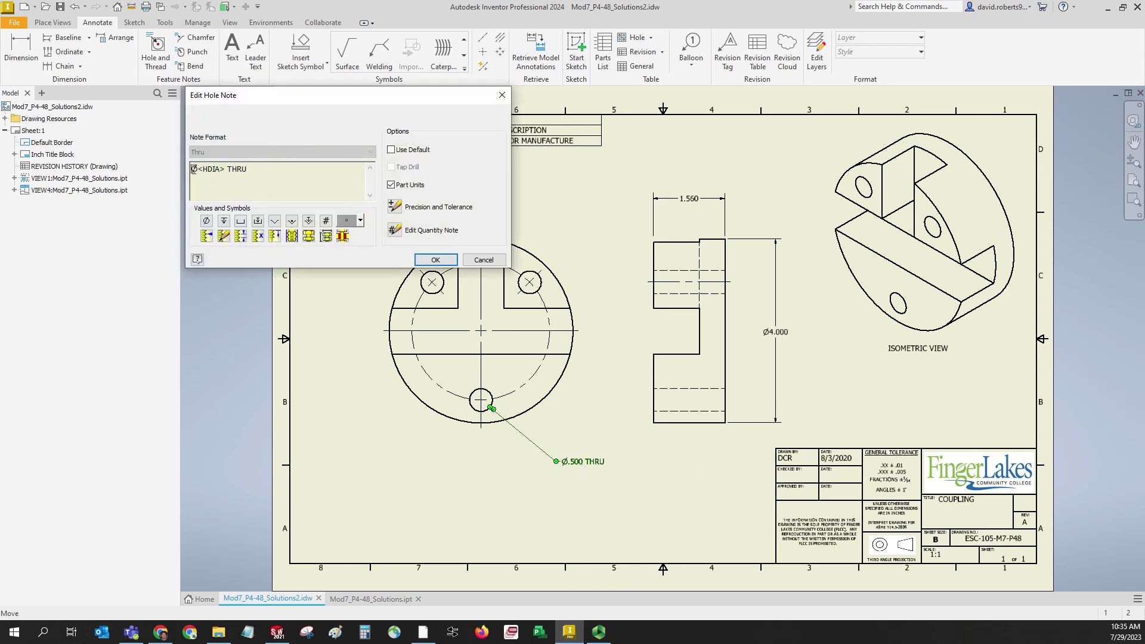
pyautogui.click(193, 170)
pyautogui.write('3X')
pyautogui.click(436, 260)
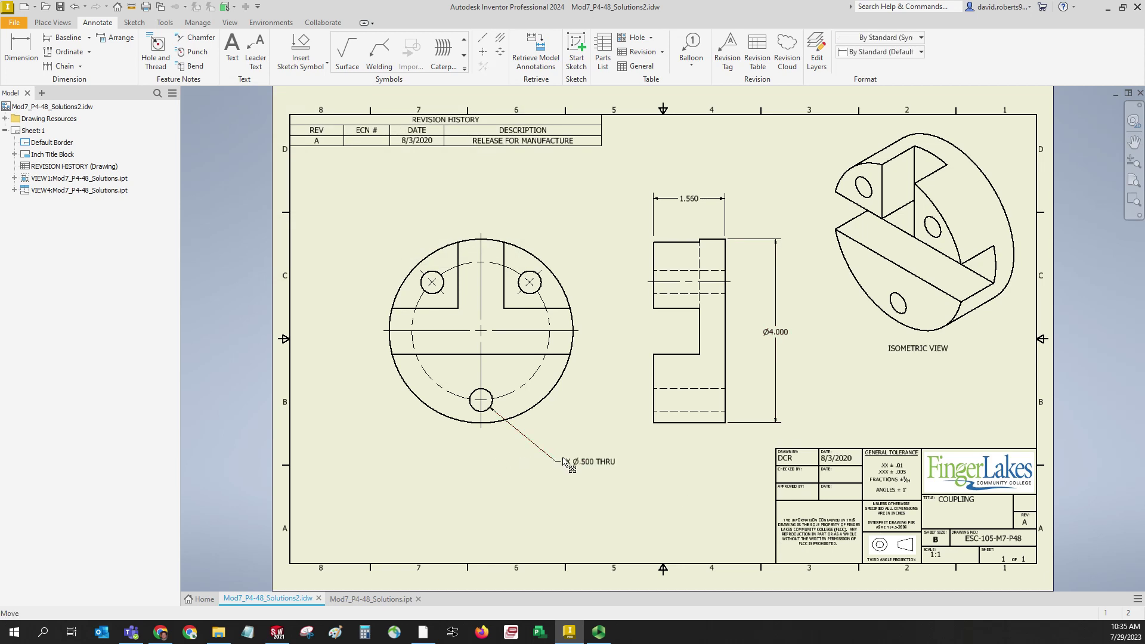
pyautogui.moveTo(572, 462); pyautogui.dragTo(541, 457)
# Dimension the diameter of the front view's circular hole-pattern centreline, placing the text outside the part to its lower right
pyautogui.click(77, 178)
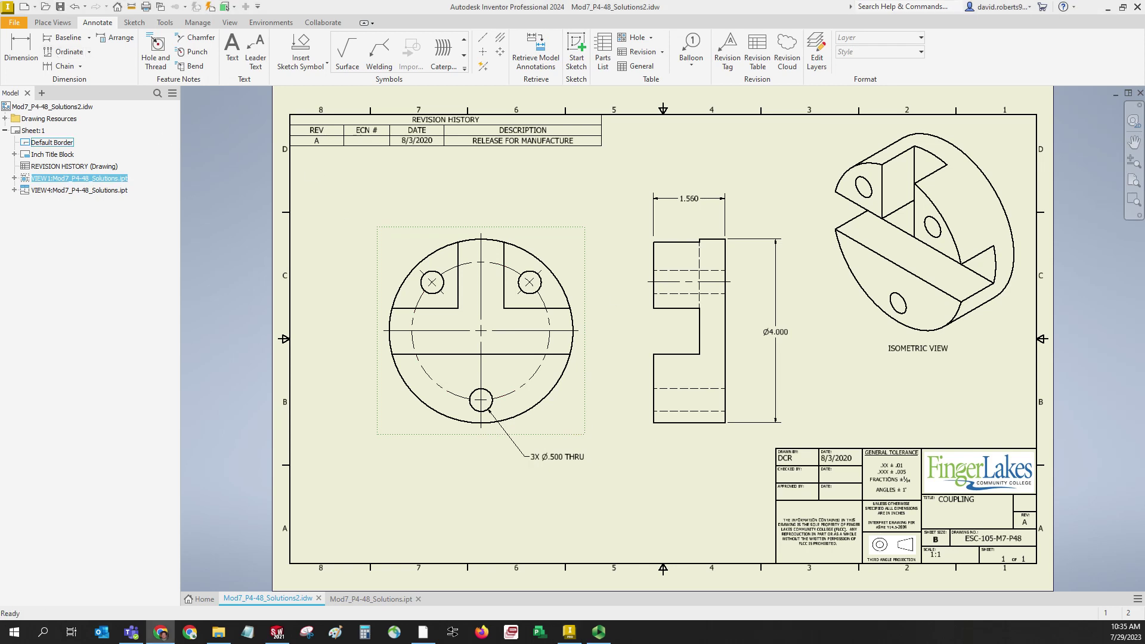
pyautogui.press('d')
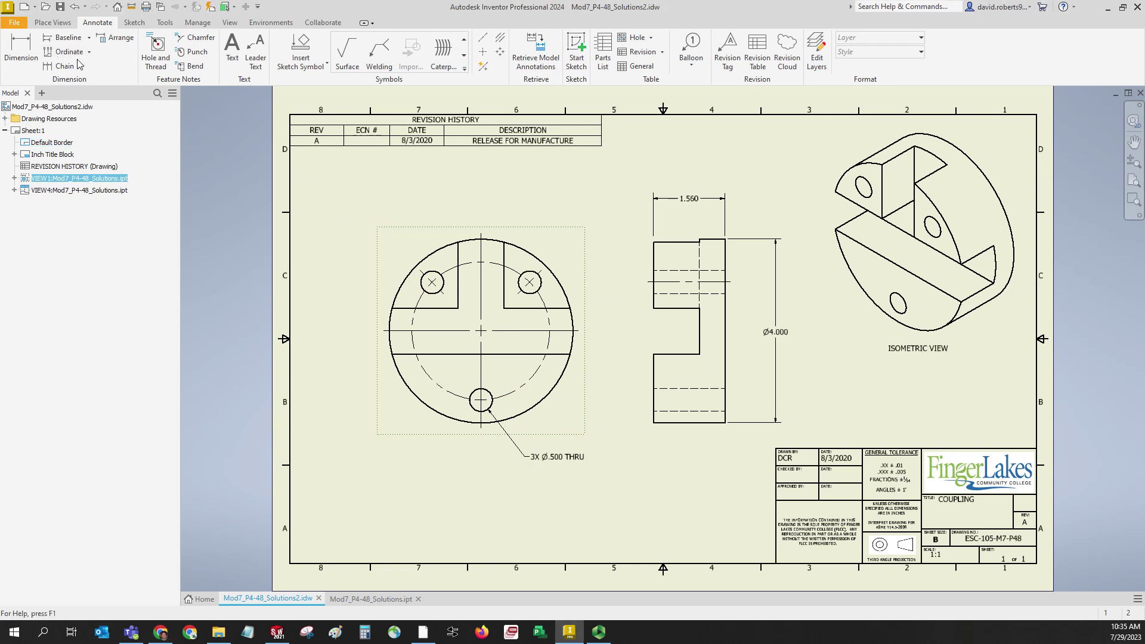
pyautogui.click(547, 312)
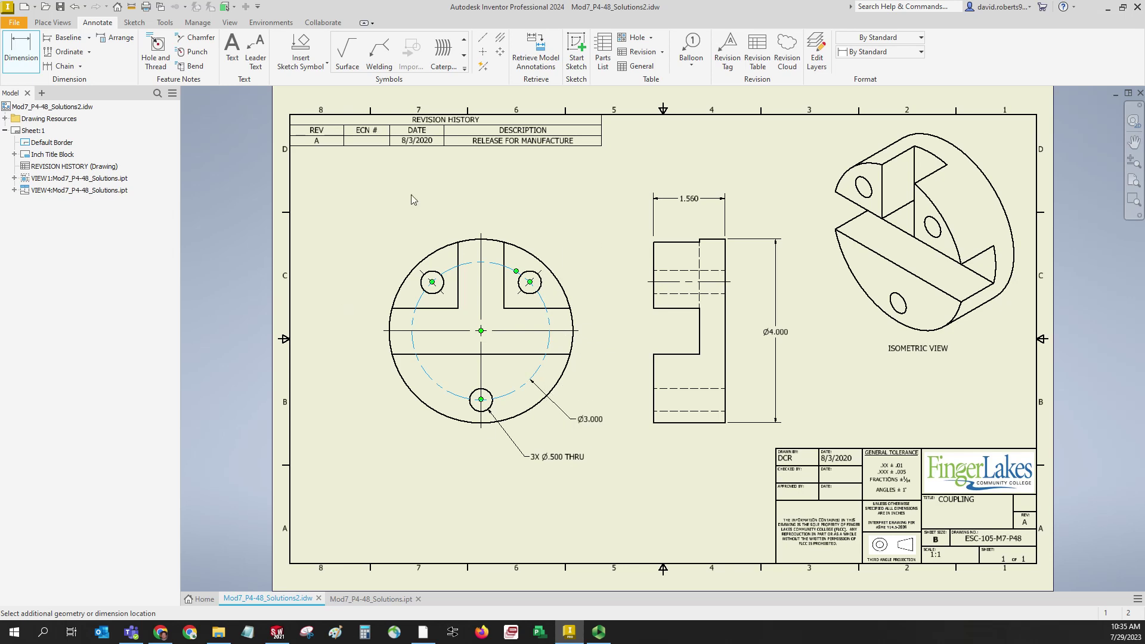
pyautogui.click(452, 306)
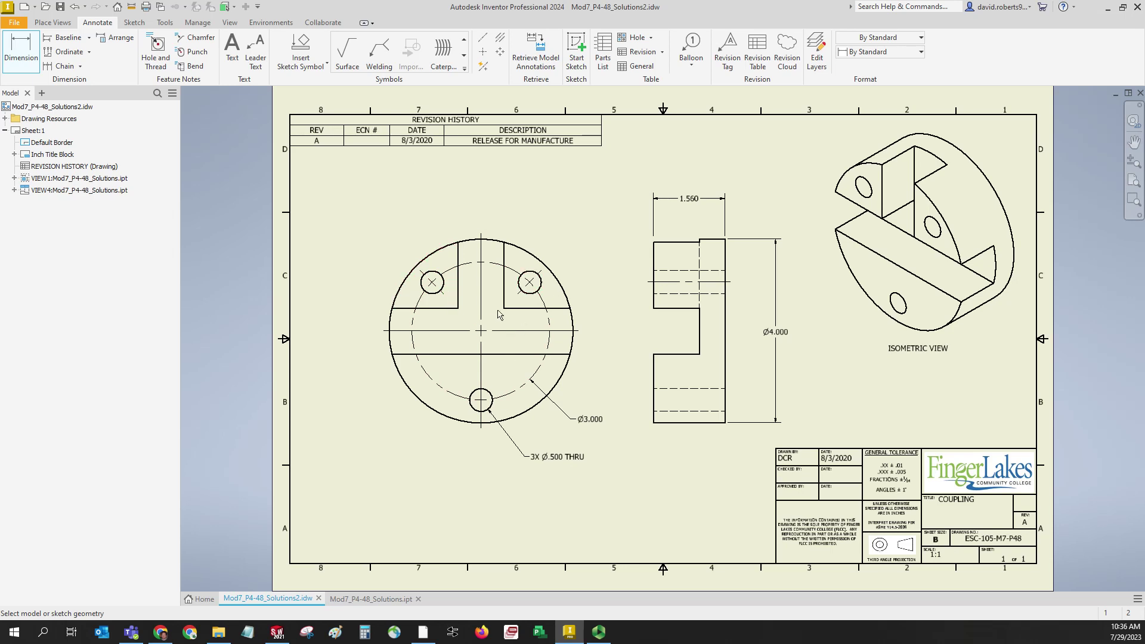
pyautogui.scroll(5, 500, 321)
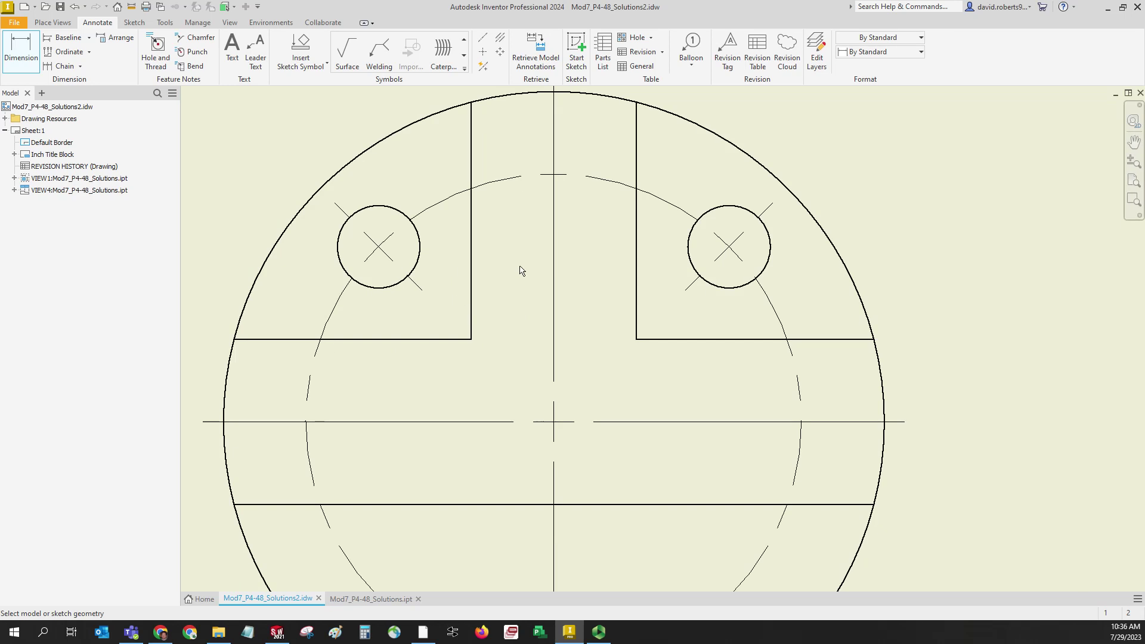
pyautogui.click(554, 258)
pyautogui.click(400, 267)
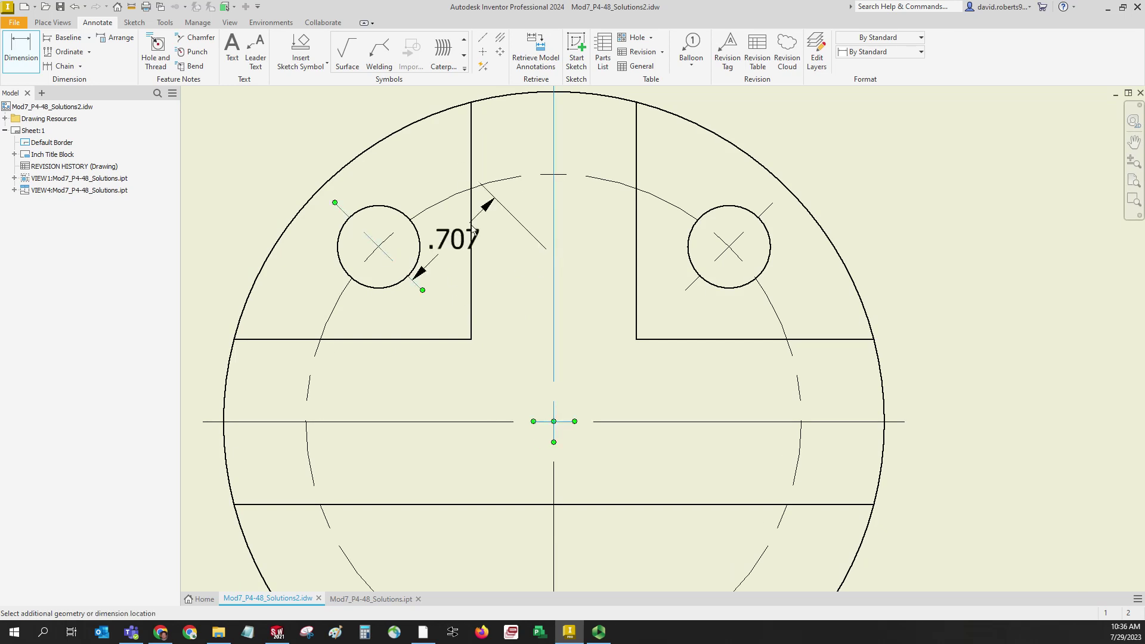
pyautogui.press('Escape')
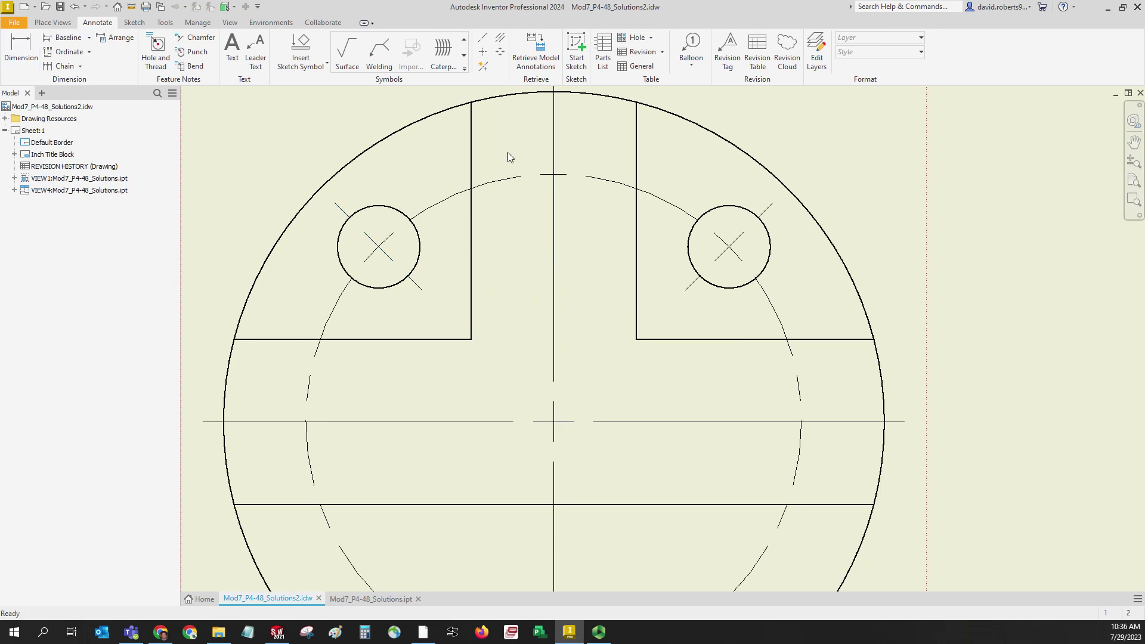
# Add an angular dimension between the vertical centreline and the upper-left hole's centre mark above the part, prefixed with 2X
pyautogui.click(21, 48)
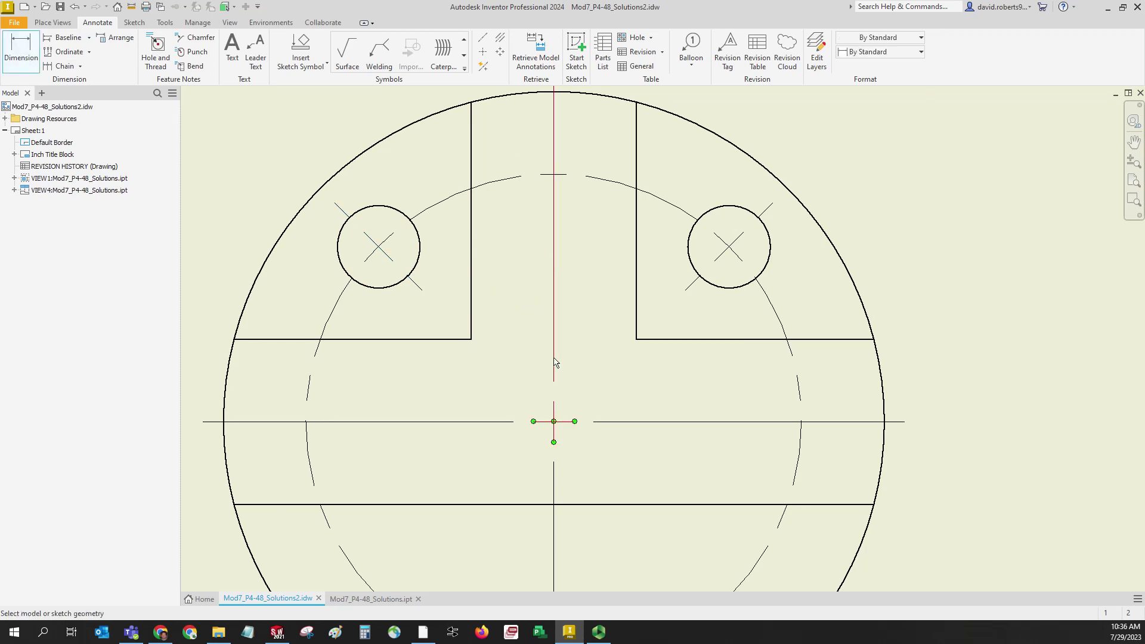
pyautogui.click(553, 333)
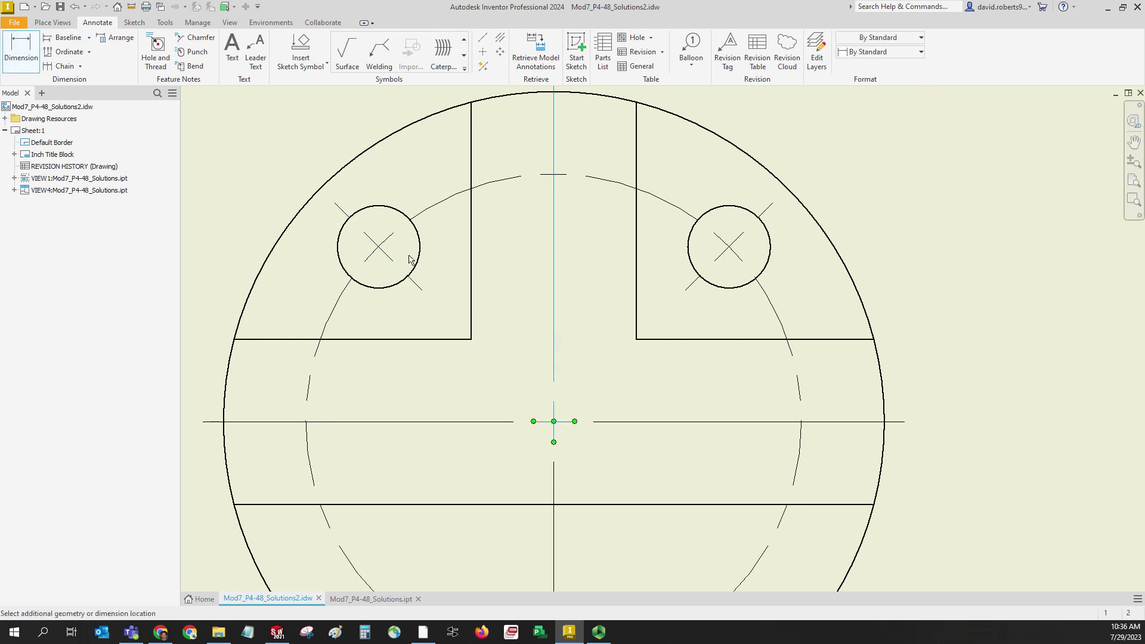
pyautogui.click(416, 283)
pyautogui.scroll(5, 408, 185)
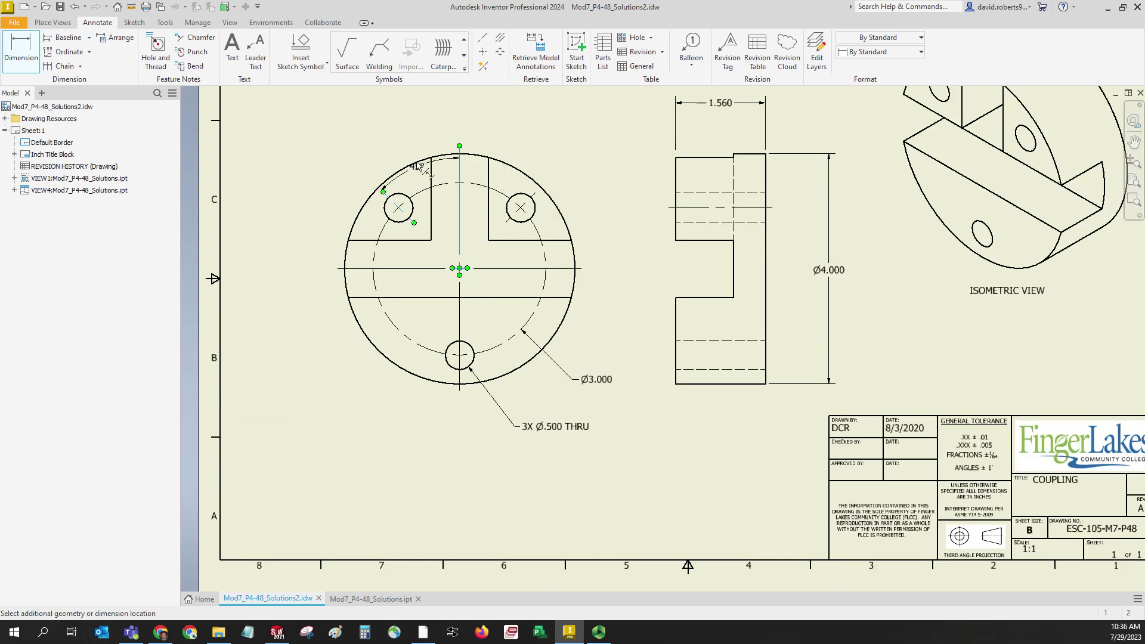
pyautogui.click(547, 149)
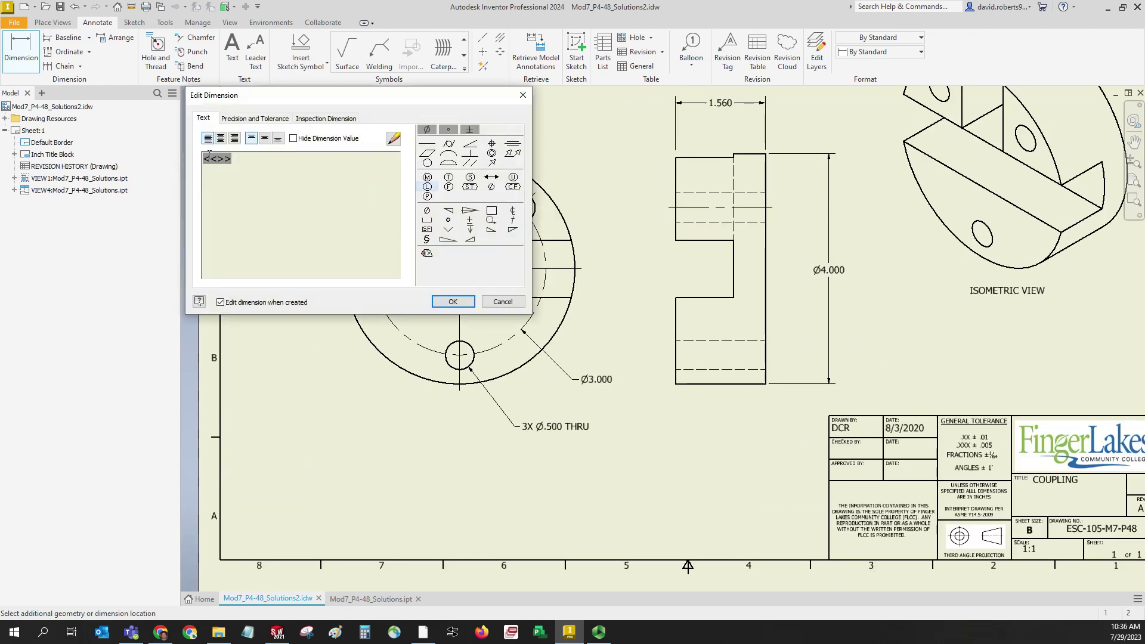
pyautogui.write('2X')
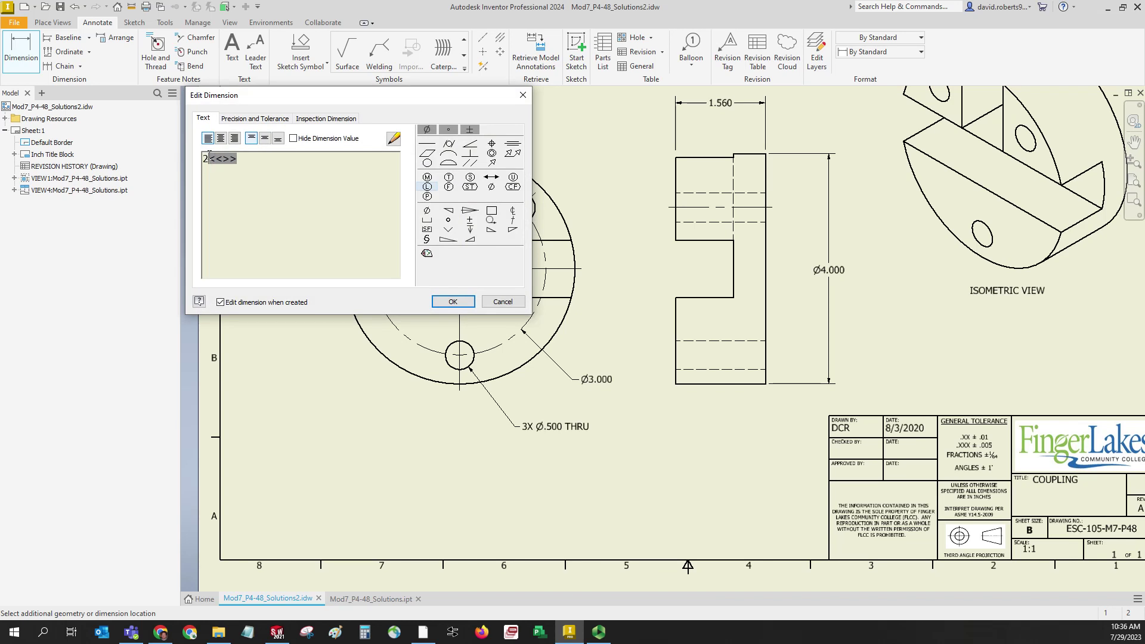
pyautogui.click(452, 301)
# Add an angular dimension between the vertical centreline and the upper-right hole's centre mark, above the part
pyautogui.scroll(3, 520, 160)
pyautogui.scroll(3, 520, 160)
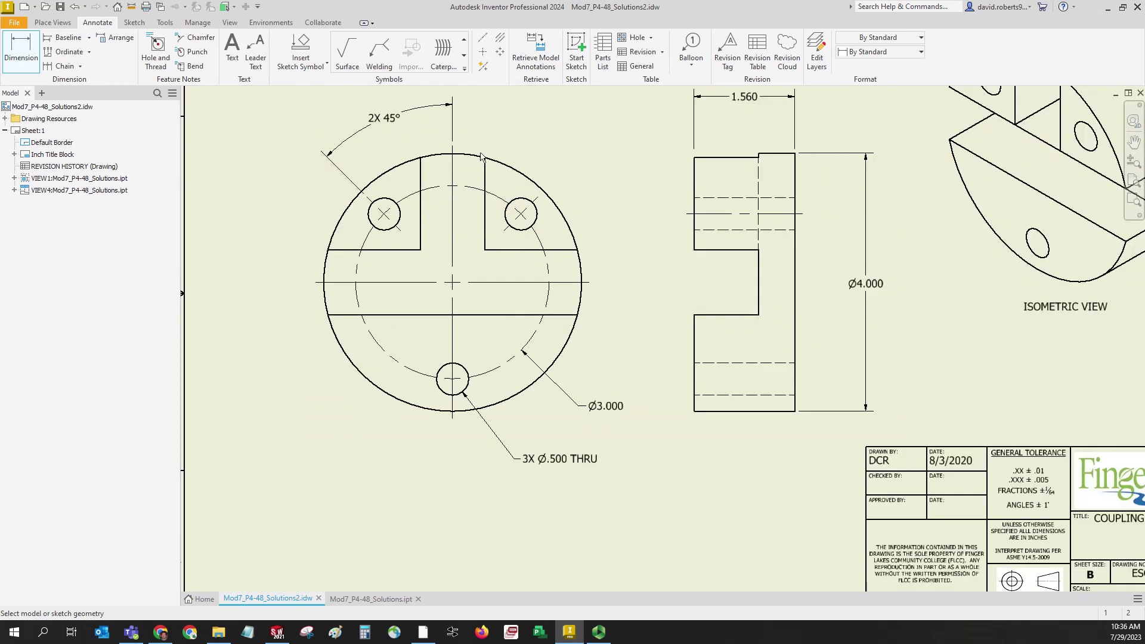
pyautogui.moveTo(521, 179); pyautogui.dragTo(569, 316, button='middle')
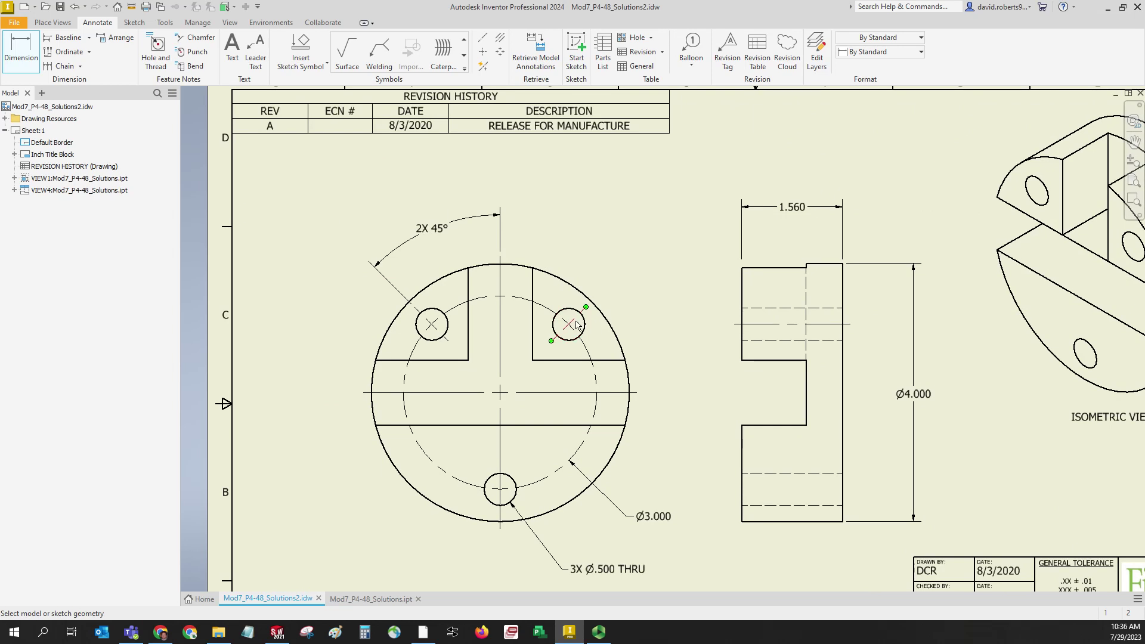
pyautogui.click(570, 316)
pyautogui.click(500, 365)
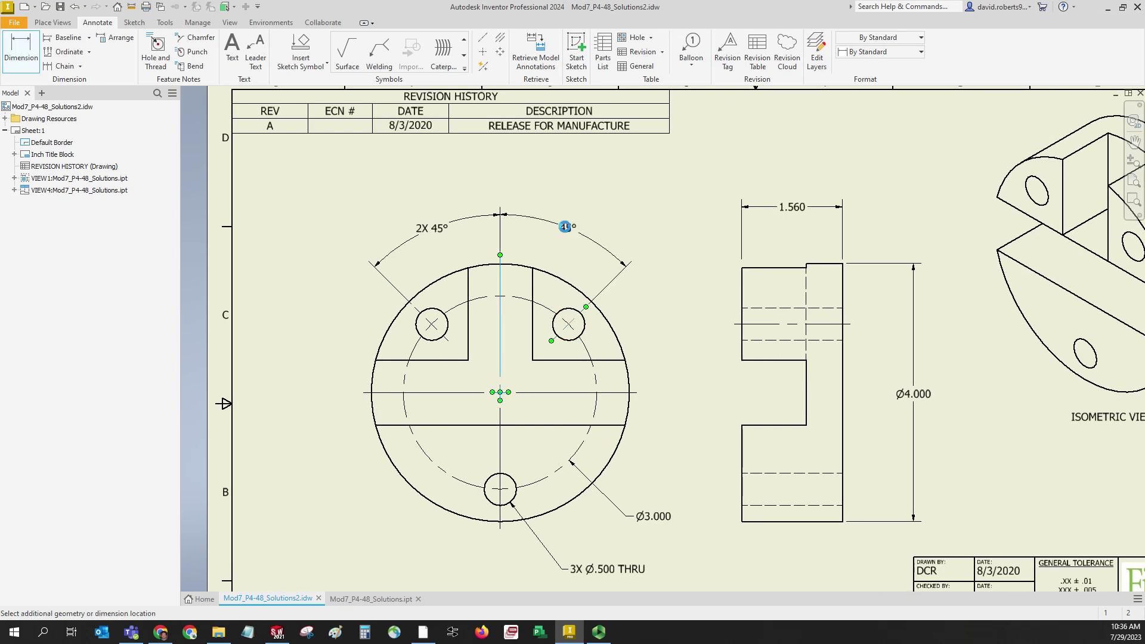
pyautogui.click(760, 450)
pyautogui.click(447, 299)
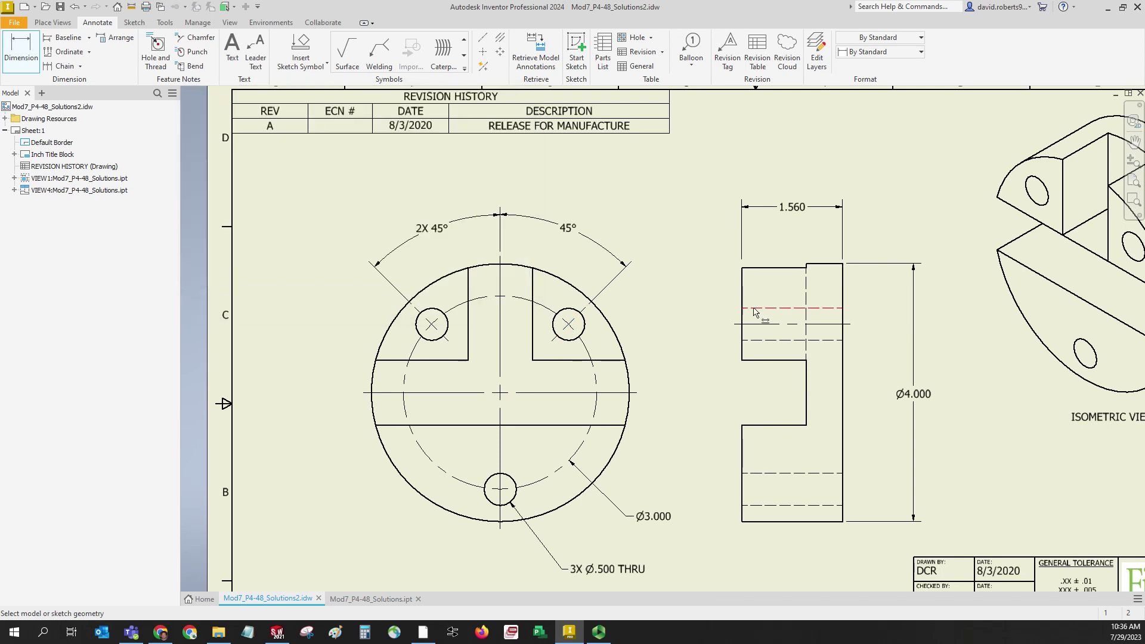
# Delete the upper-right hole's angular dimension, keeping the 2X dimension on the upper-left hole
pyautogui.doubleClick(427, 233)
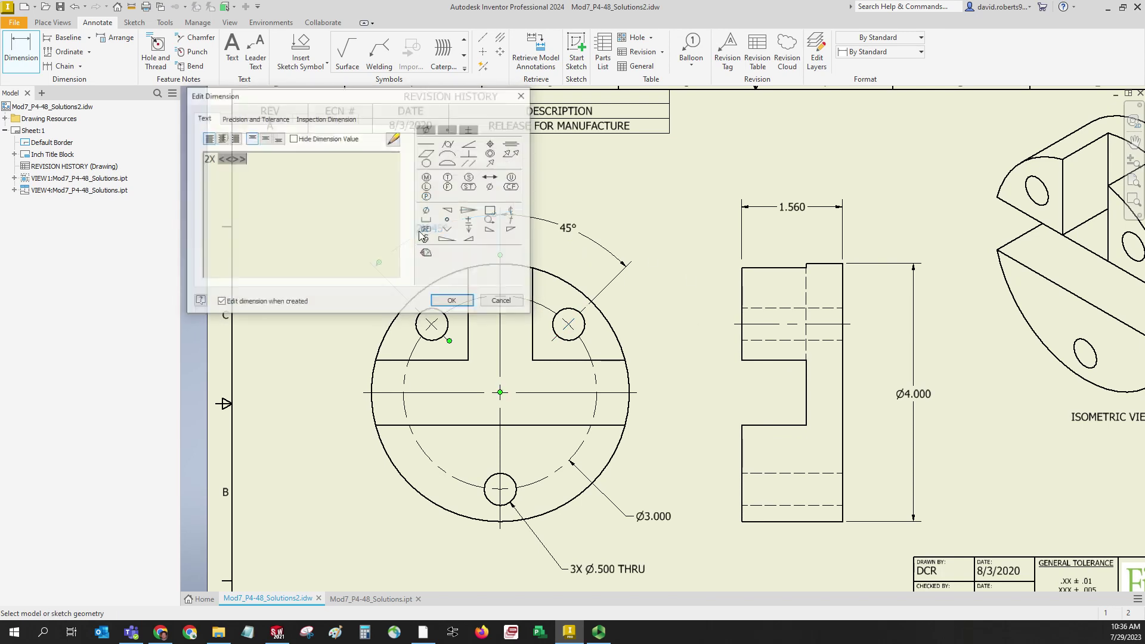
pyautogui.press('Return')
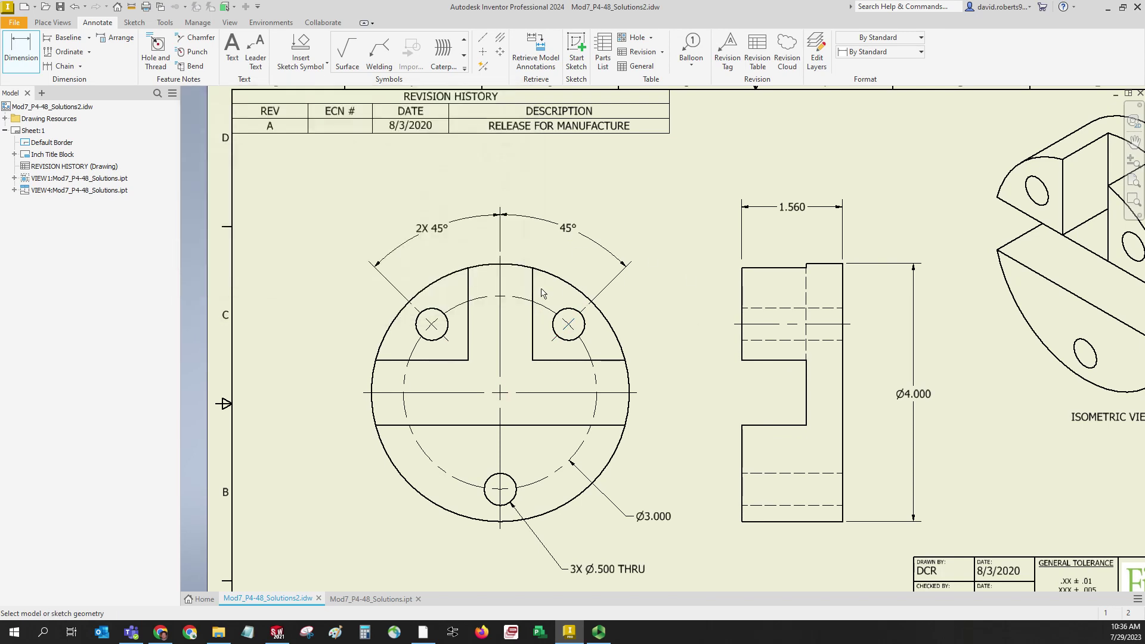
pyautogui.doubleClick(603, 251)
pyautogui.click(522, 301)
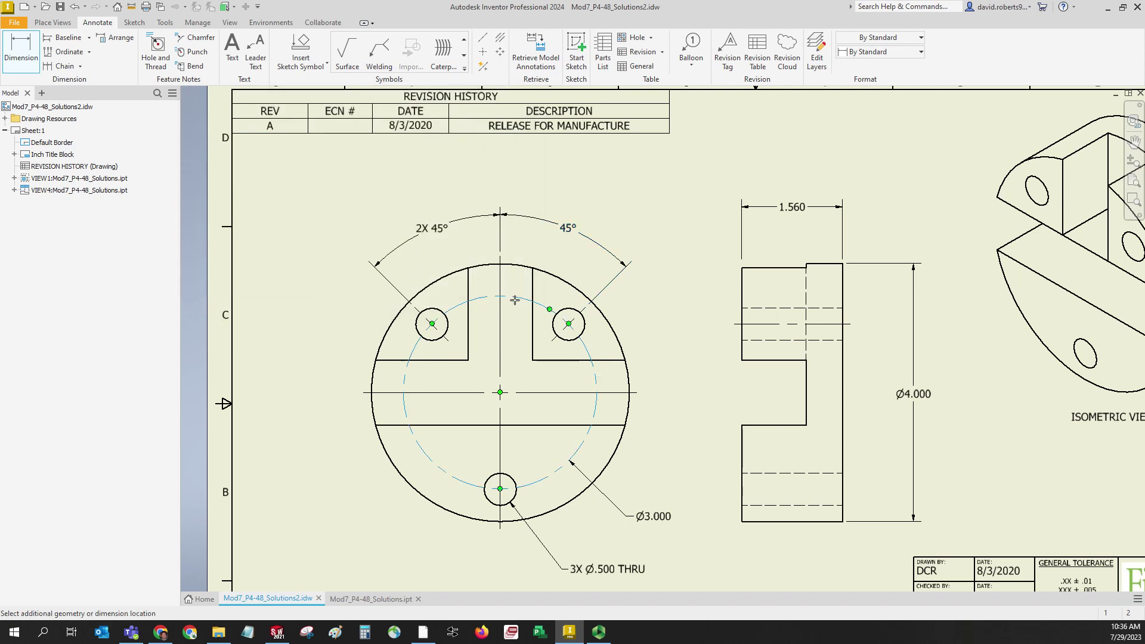
pyautogui.press('Escape')
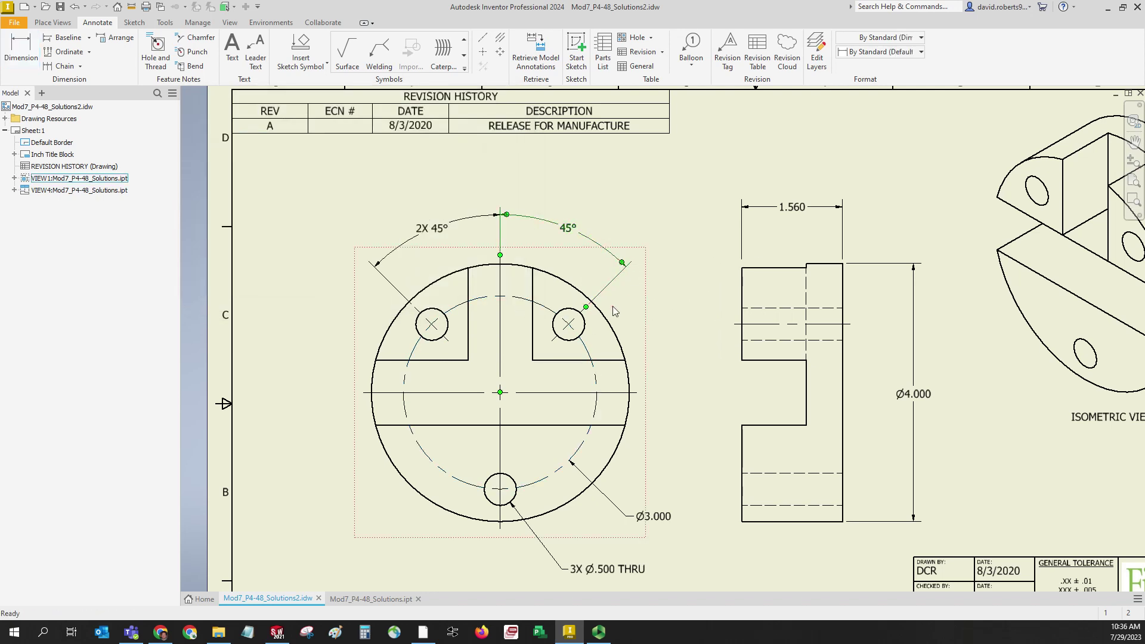
pyautogui.press('Delete')
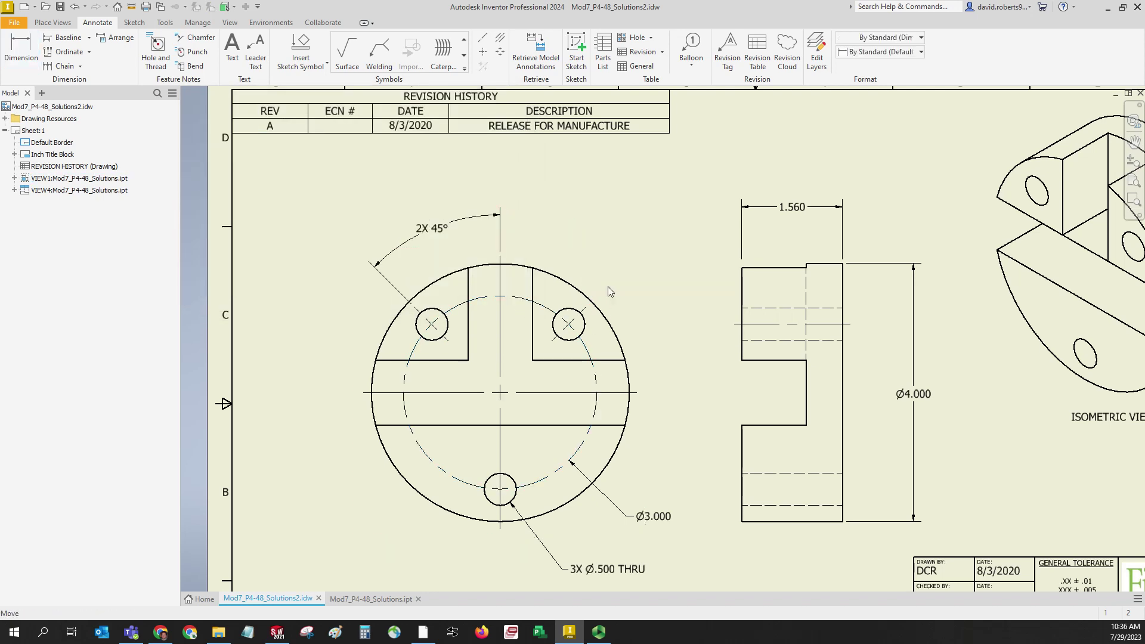
pyautogui.press('Home')
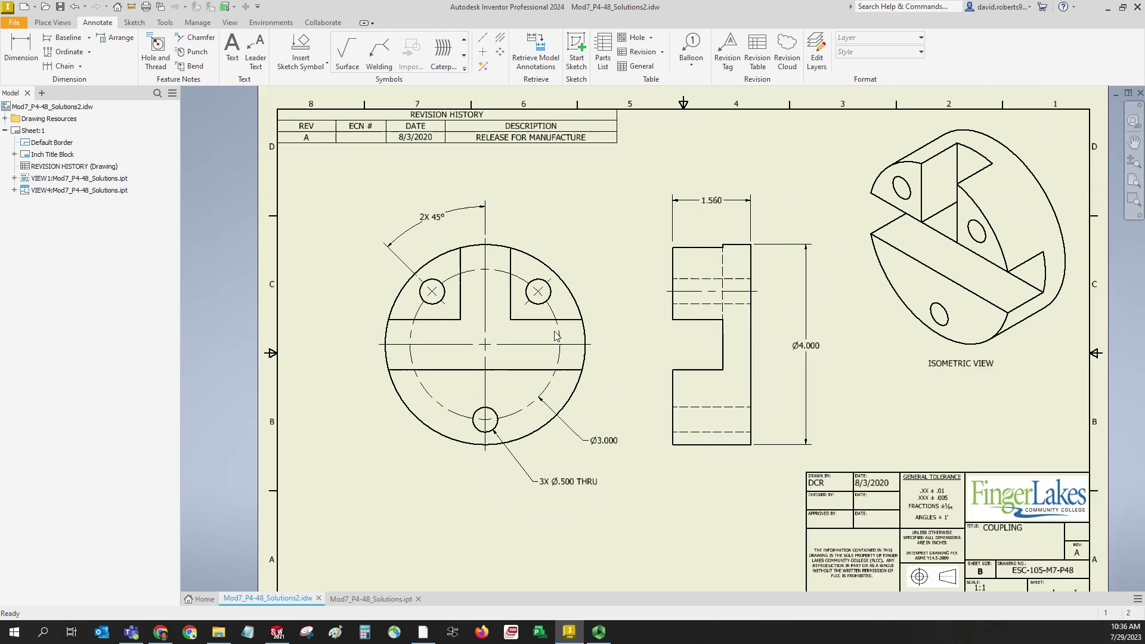